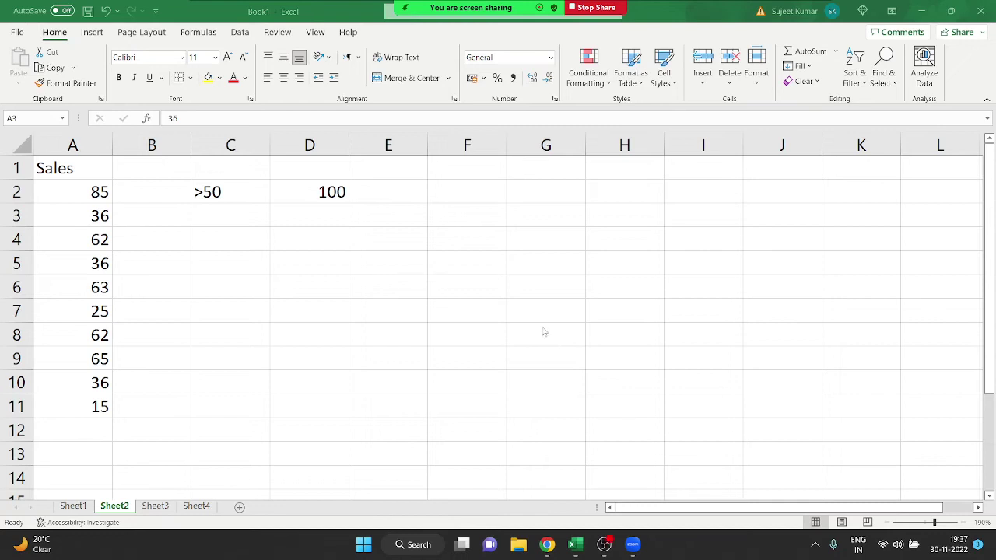
- Add the heading 'inc' in B1 beside the Sales figures in column A
left_click_drag(83, 192, 81, 405)
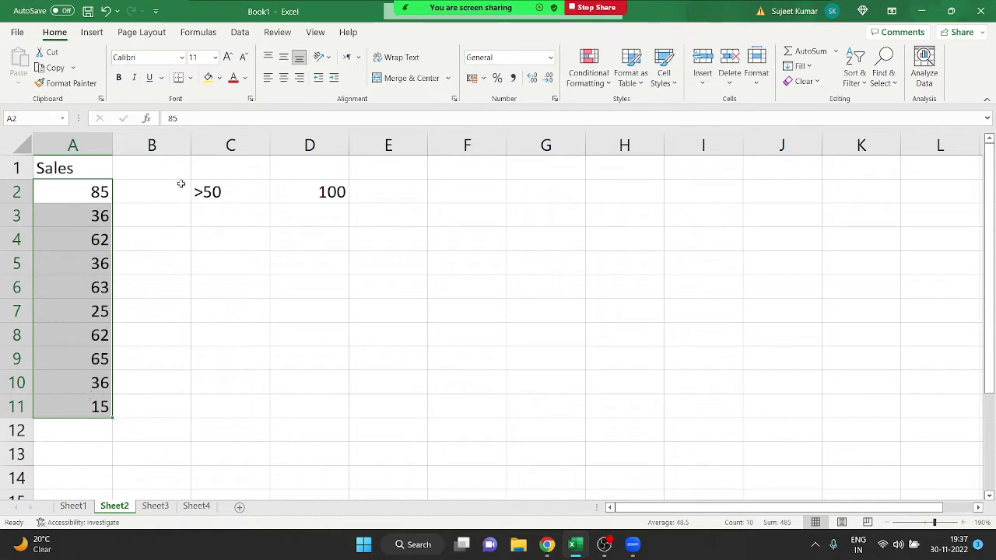
left_click(169, 175)
type("in")
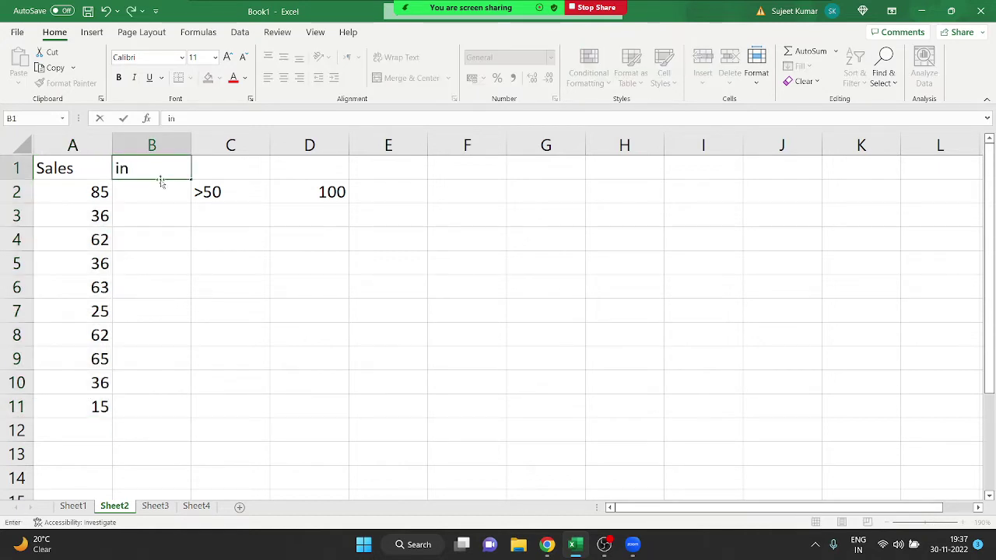
type("c")
key("Return")
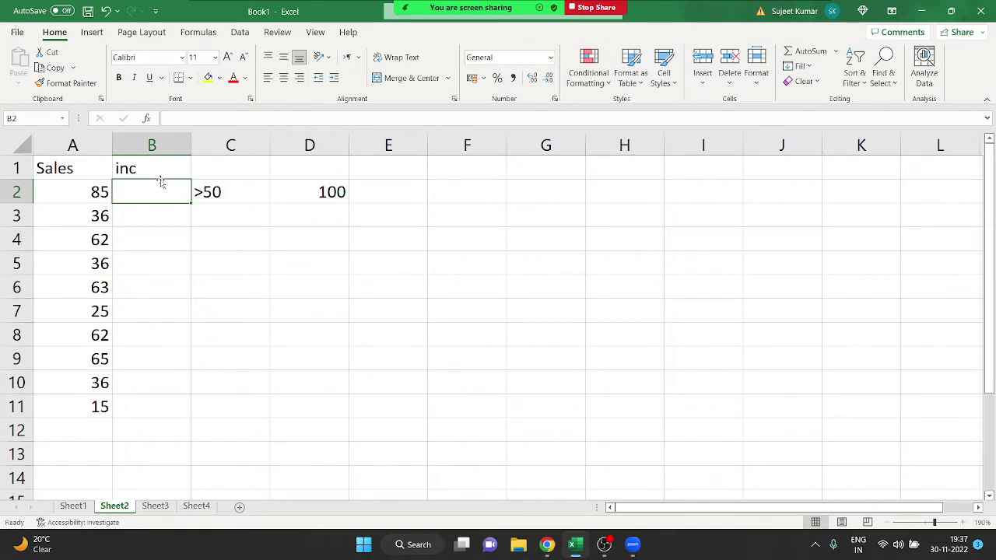
- Review the >50 and 100 criterion cells, then return to B2
key("Right")
key("Right")
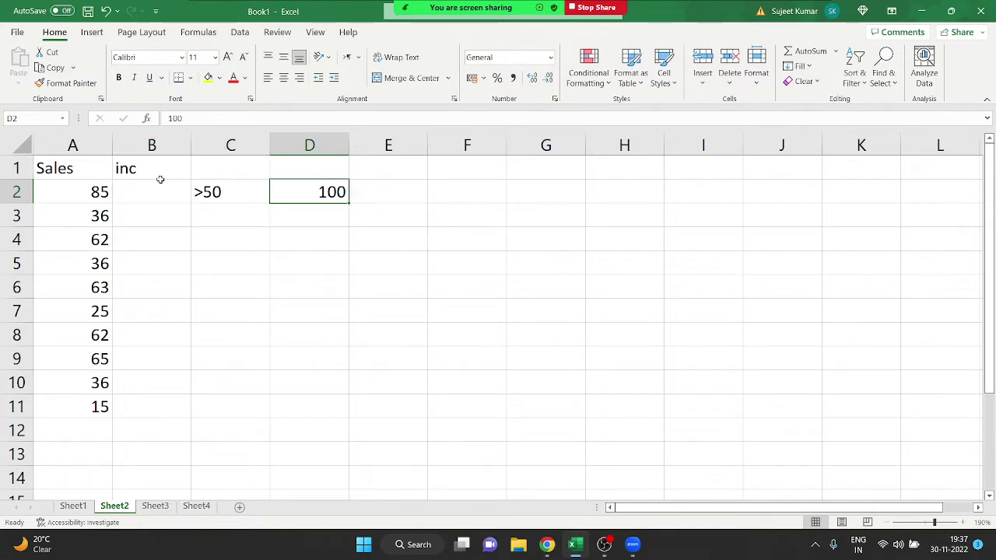
key("Left")
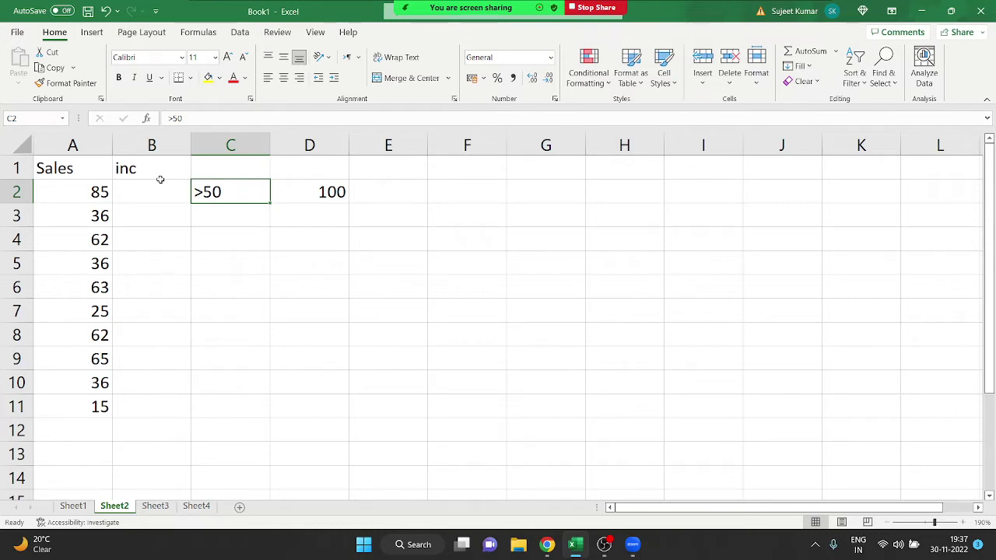
key("Left")
- Enter =IF(A2>50,100) in B2
type("=if")
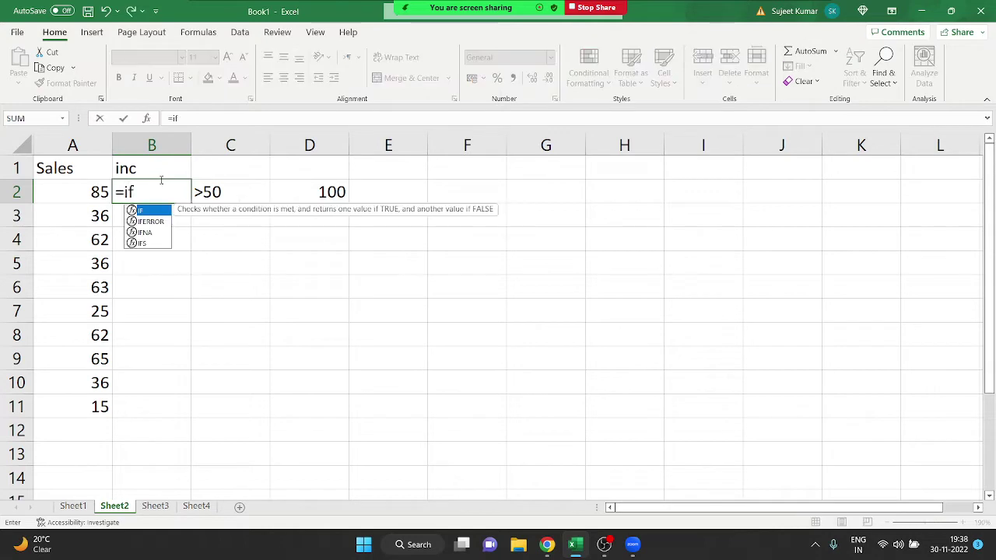
key("Tab")
key("Left")
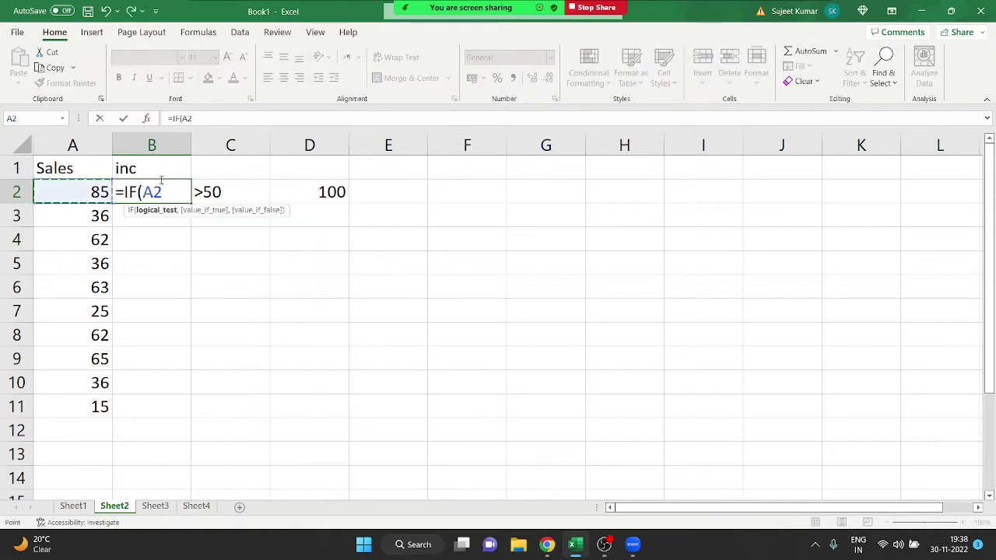
type(">50,")
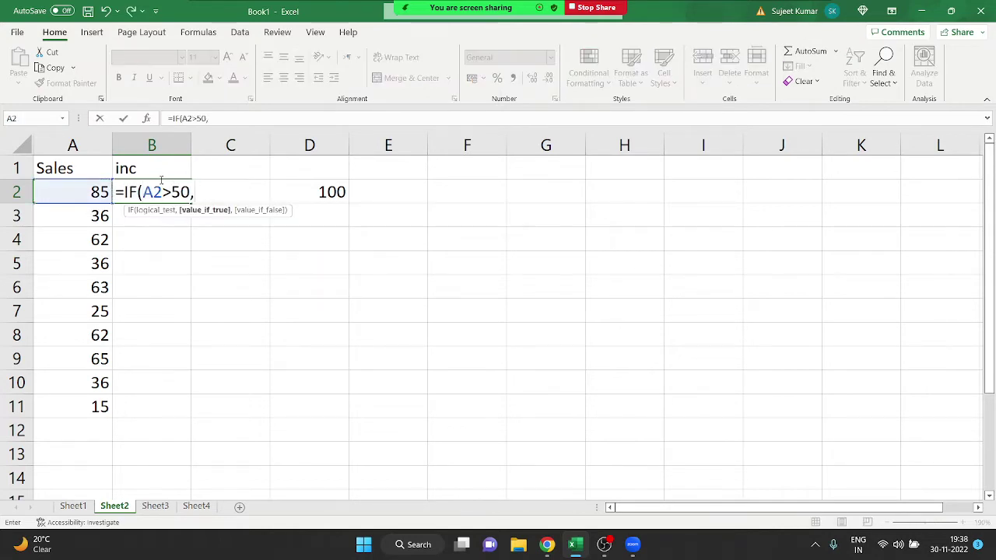
type("100")
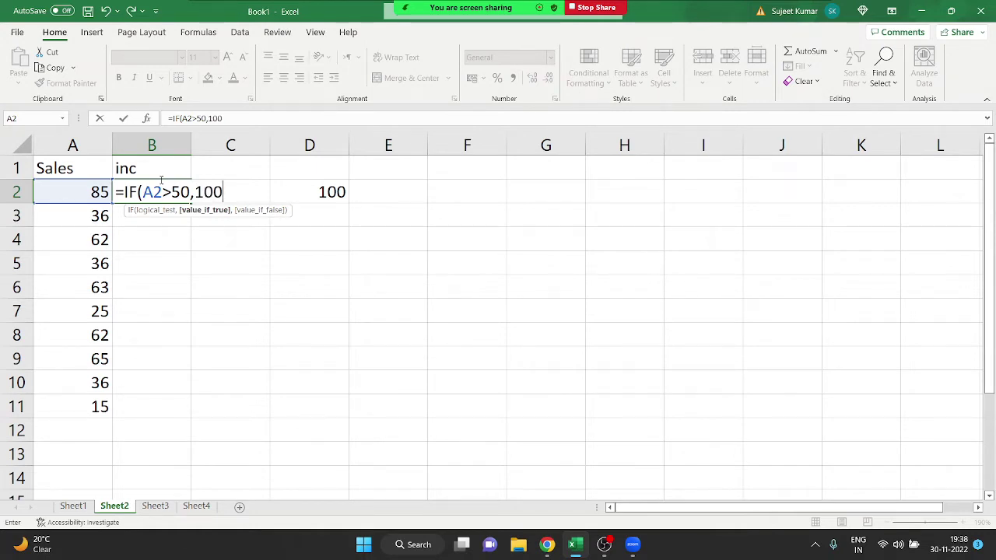
key("Return")
- Fill B2's formula down to B11, giving 100 or FALSE per sale
left_click(161, 185)
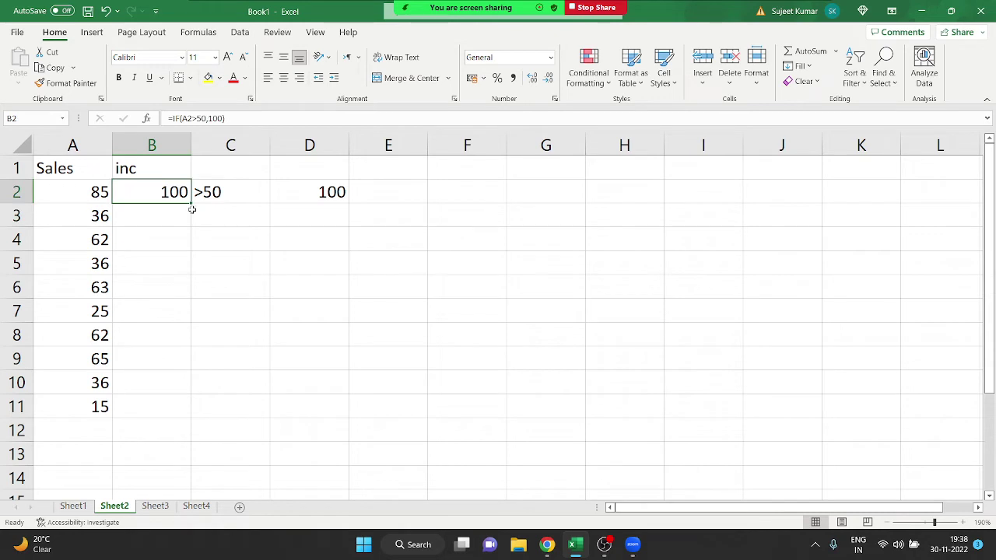
left_click_drag(191, 209, 194, 417)
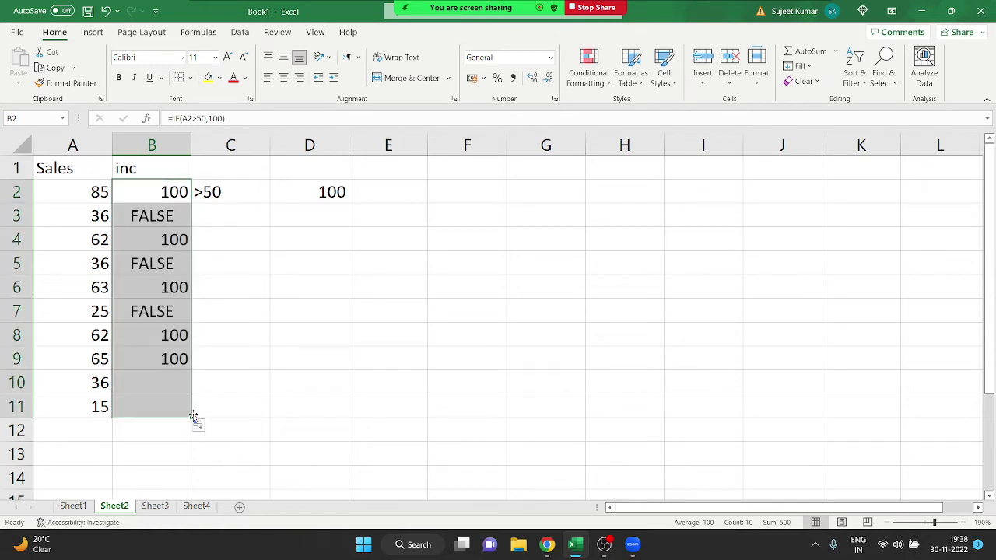
left_click(95, 219)
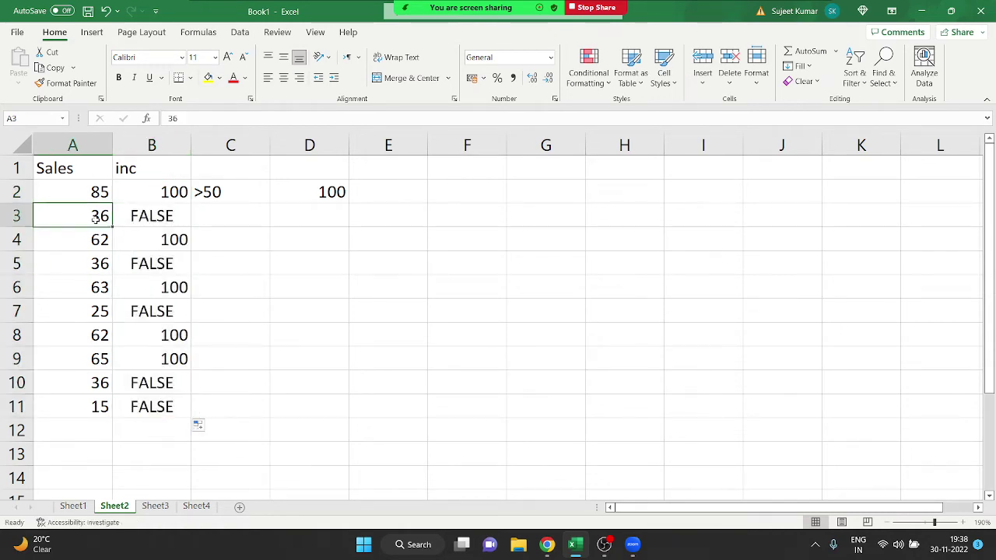
- Add 0 as the value_if_false argument, making B2 read =IF(A2>50,100,0)
left_click(137, 222)
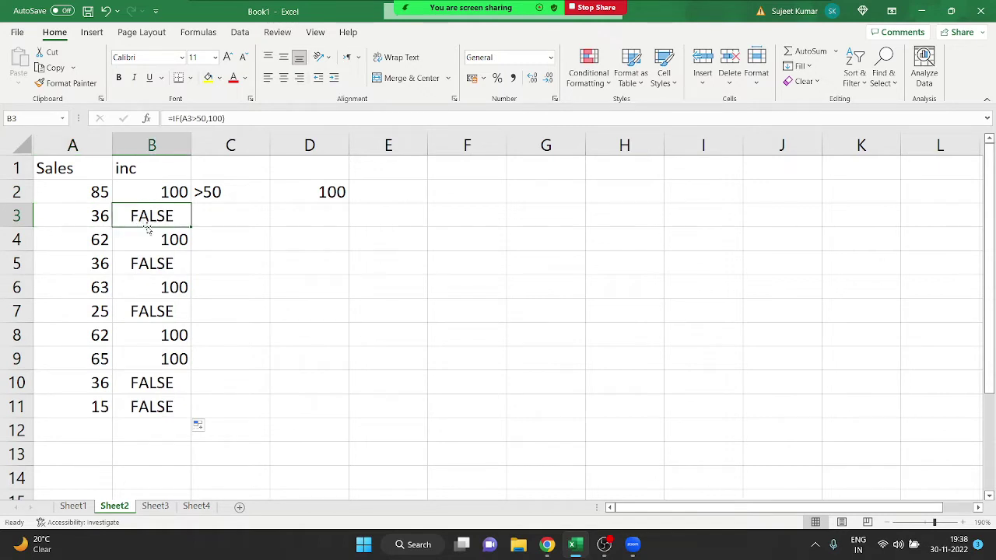
left_click(150, 174)
double_click(148, 194)
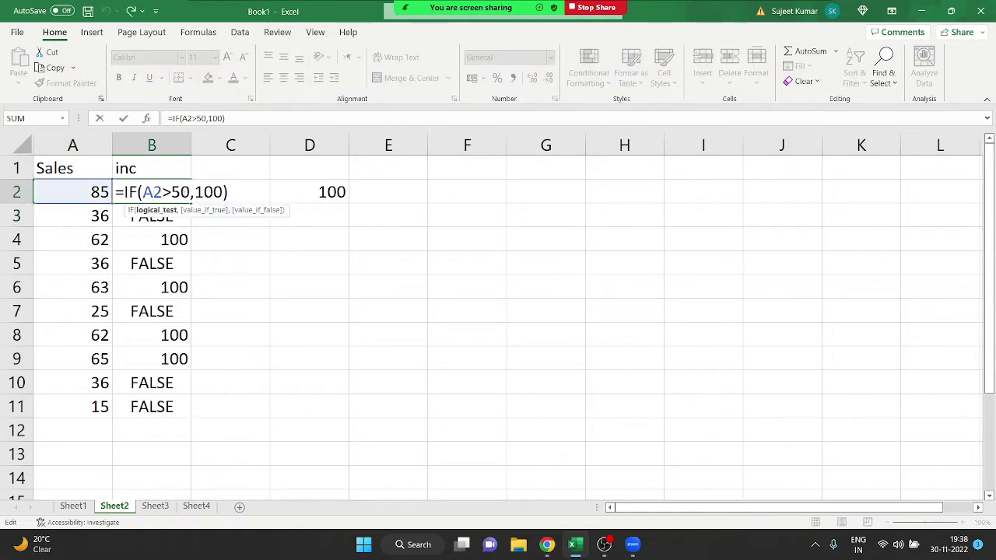
double_click(207, 193)
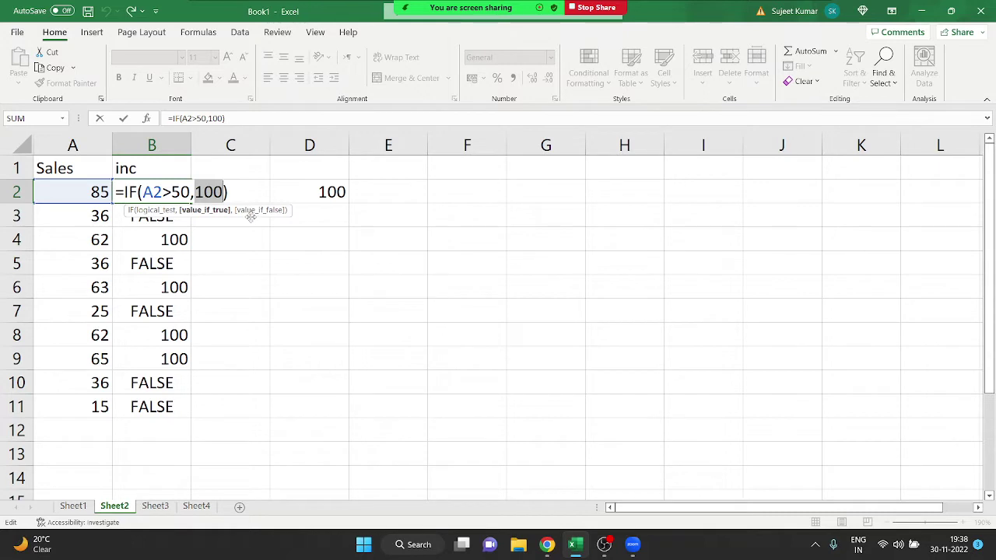
key("Right")
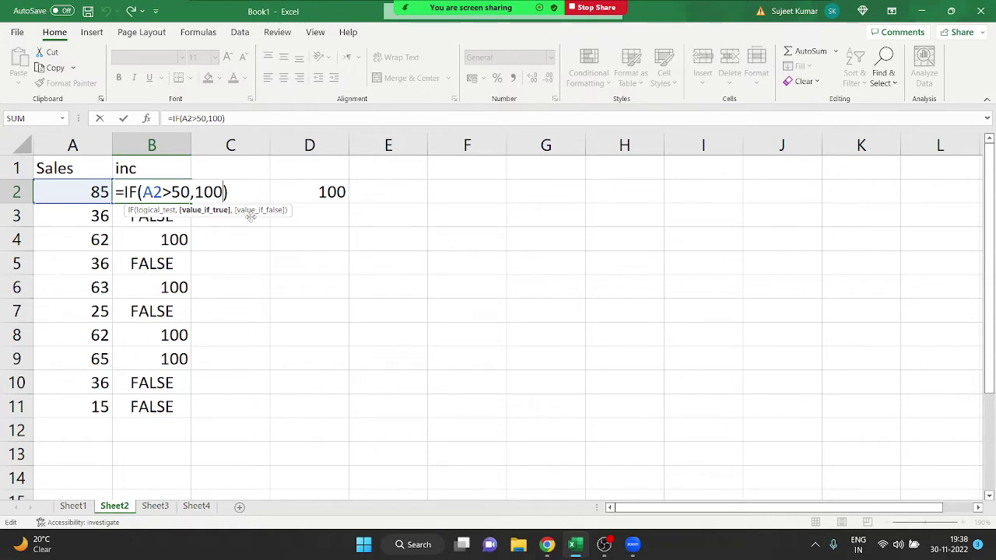
type(",0")
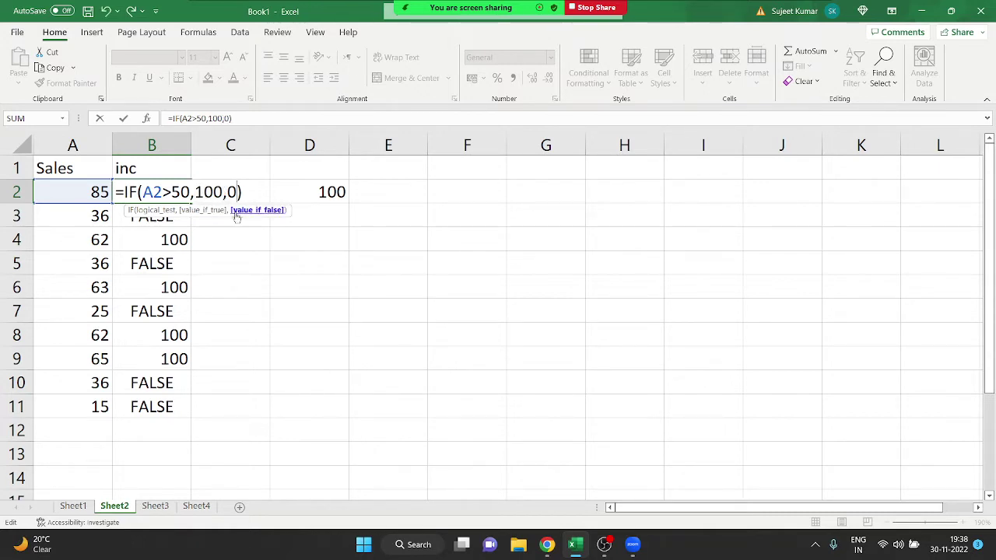
- Review the A2>50 test and the 100 and 0 arguments, then commit
left_click_drag(194, 193, 128, 193)
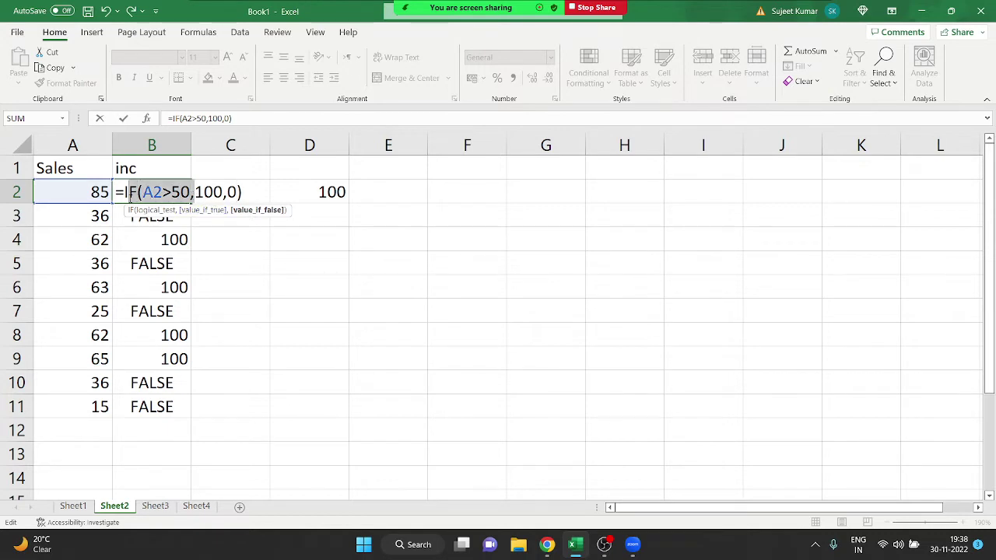
left_click_drag(195, 192, 224, 192)
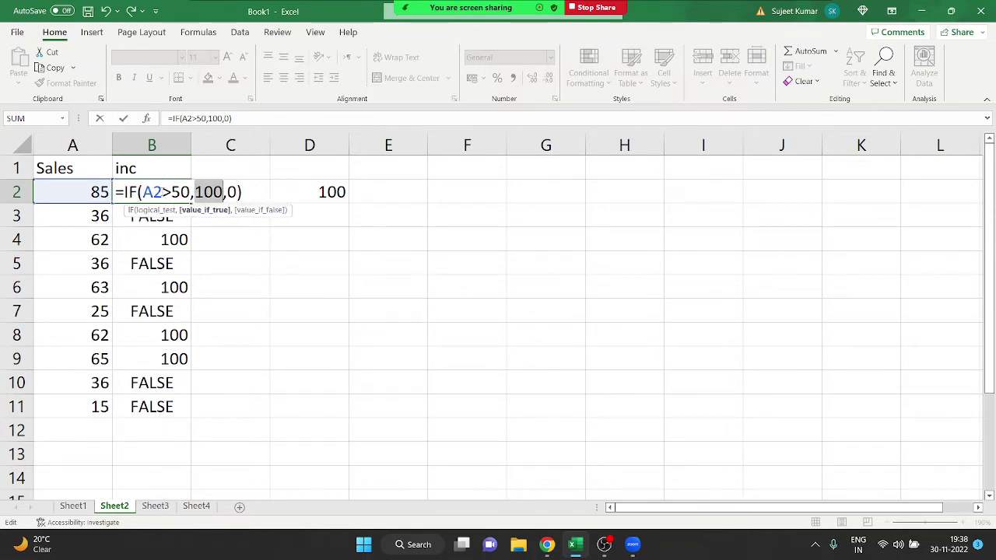
left_click_drag(142, 192, 162, 192)
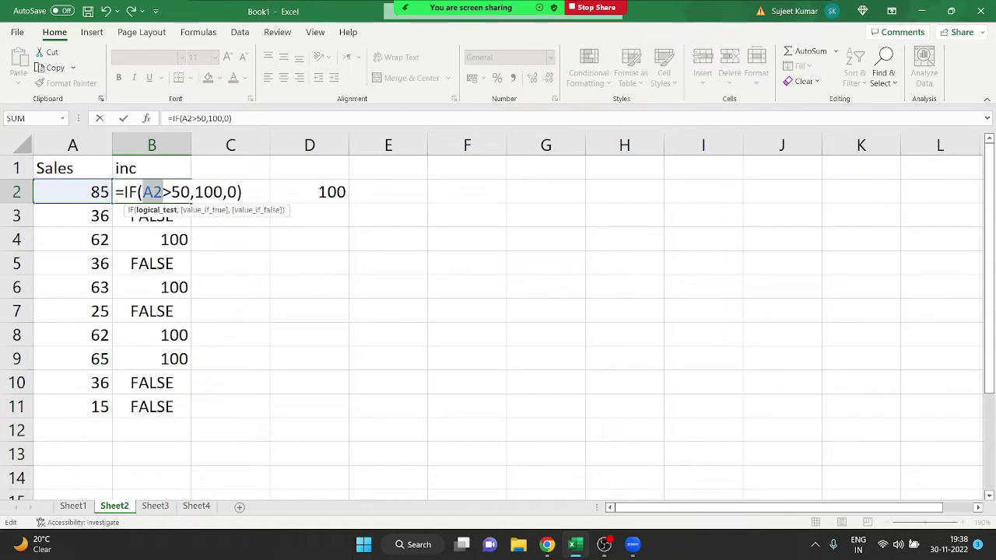
double_click(227, 192)
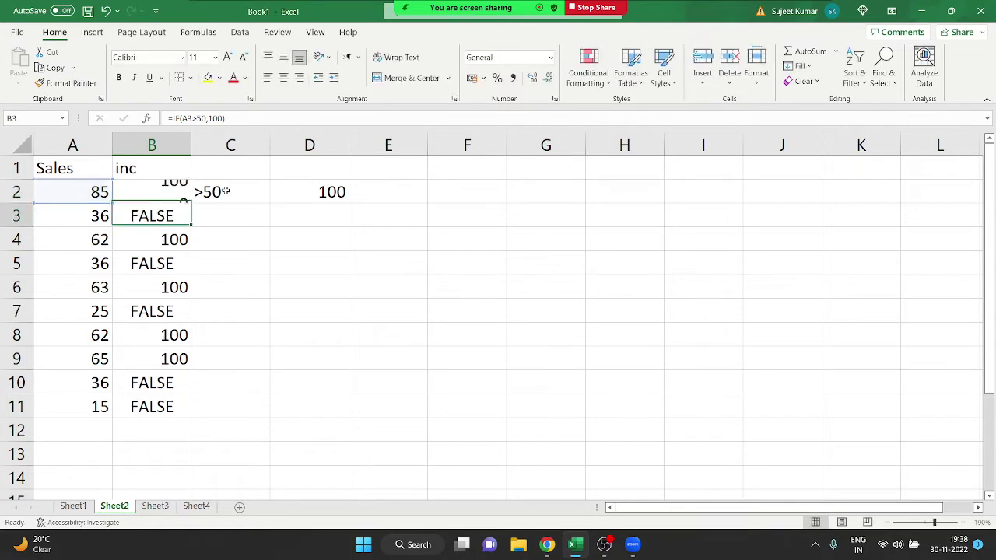
key("Return")
- Fill the revised formula down to B11 so low sales show 0
left_click(170, 197)
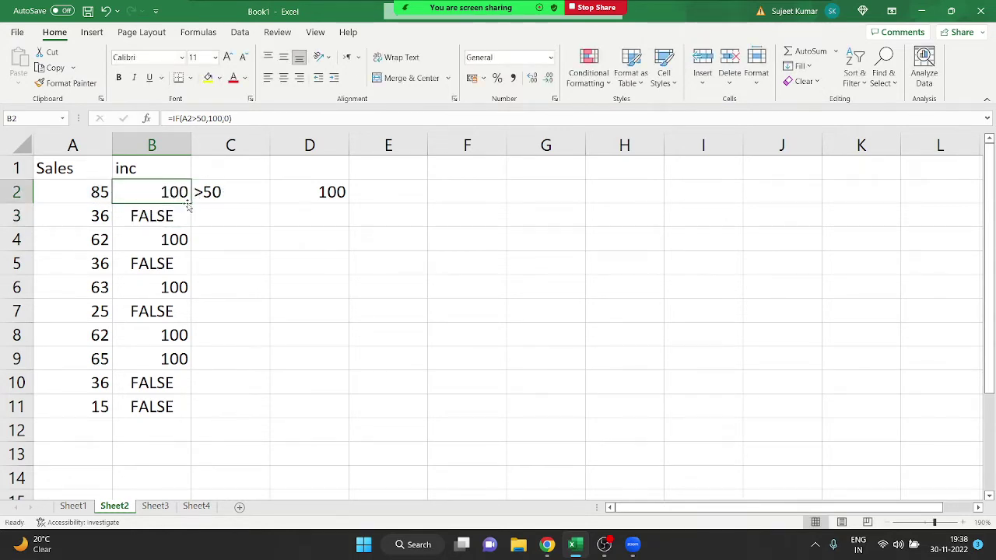
double_click(191, 203)
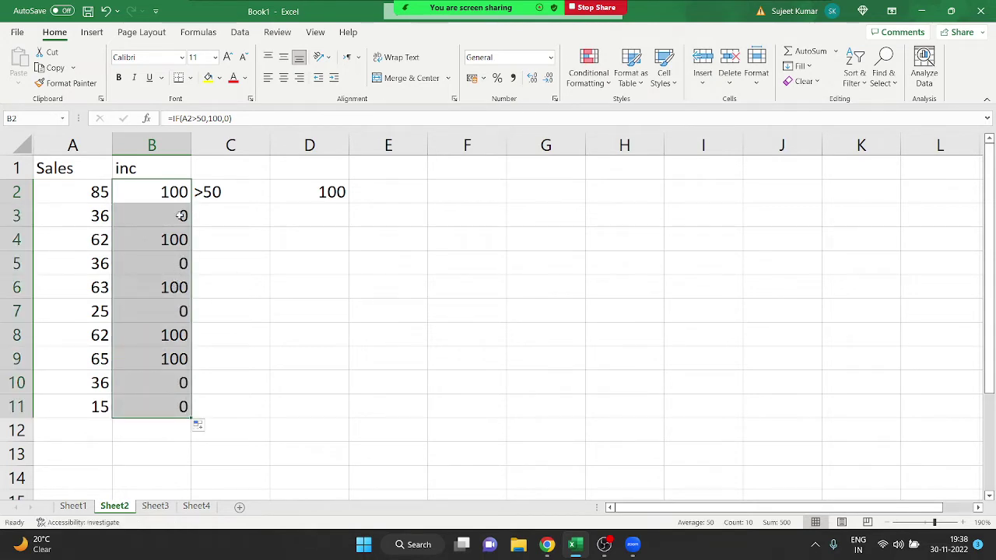
left_click(178, 195)
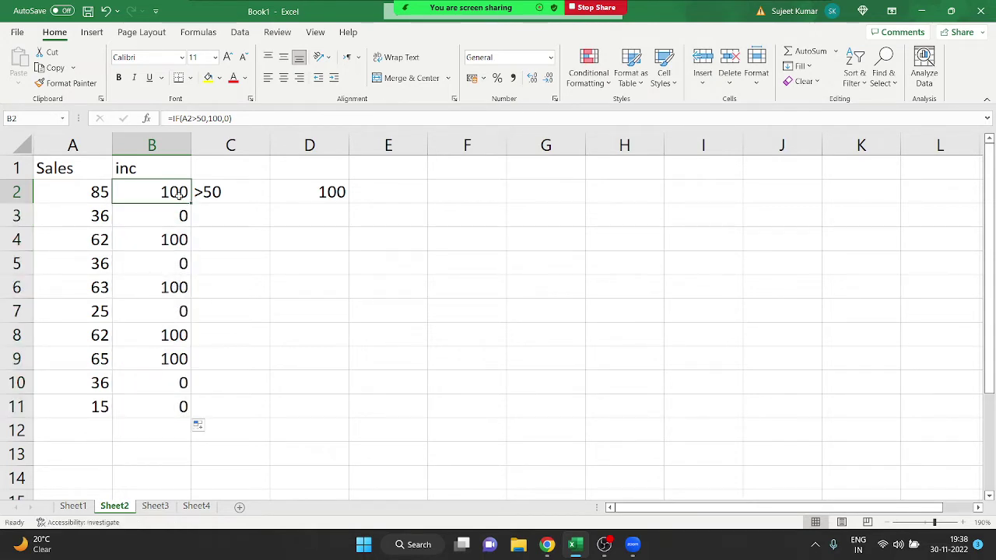
double_click(179, 196)
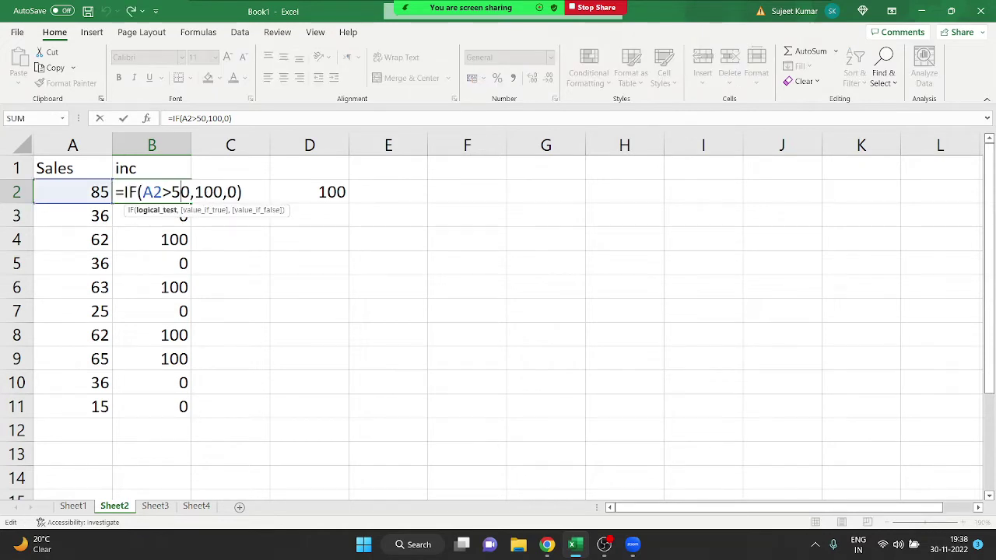
double_click(231, 193)
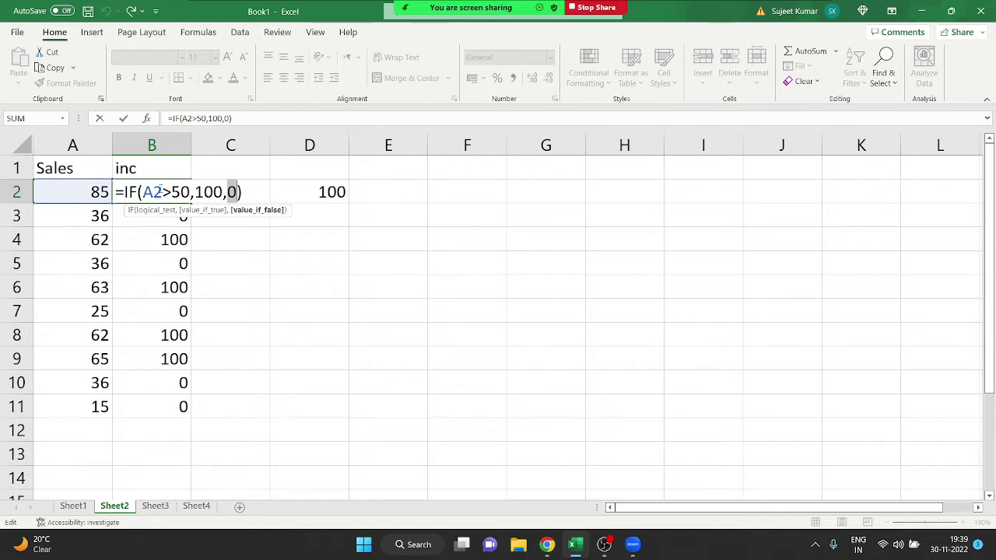
key("Return")
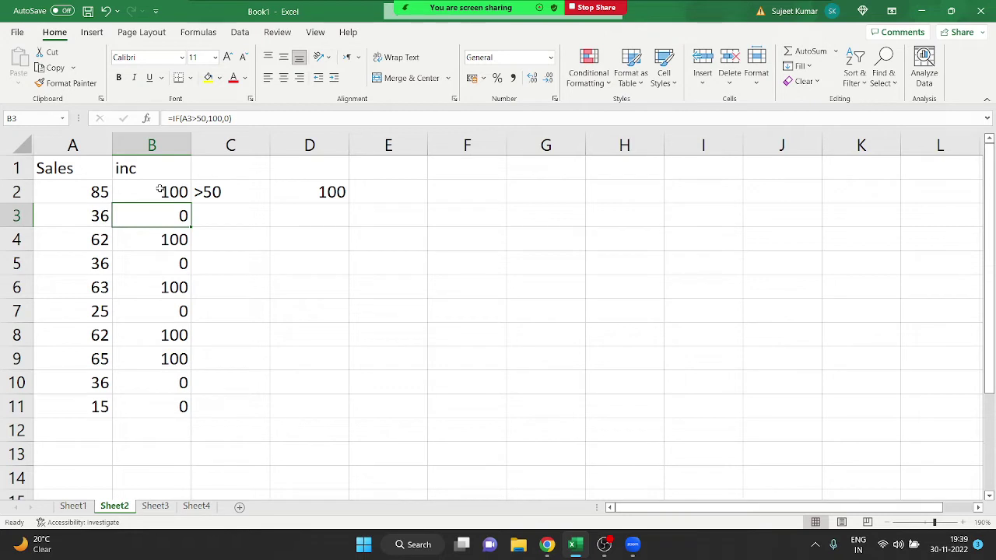
key("F2")
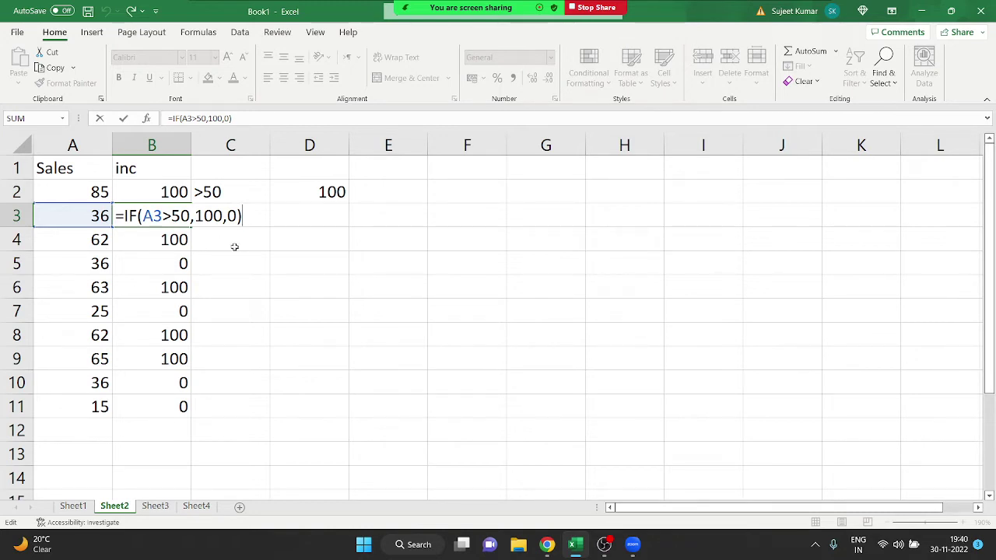
left_click(217, 215)
left_click(206, 234)
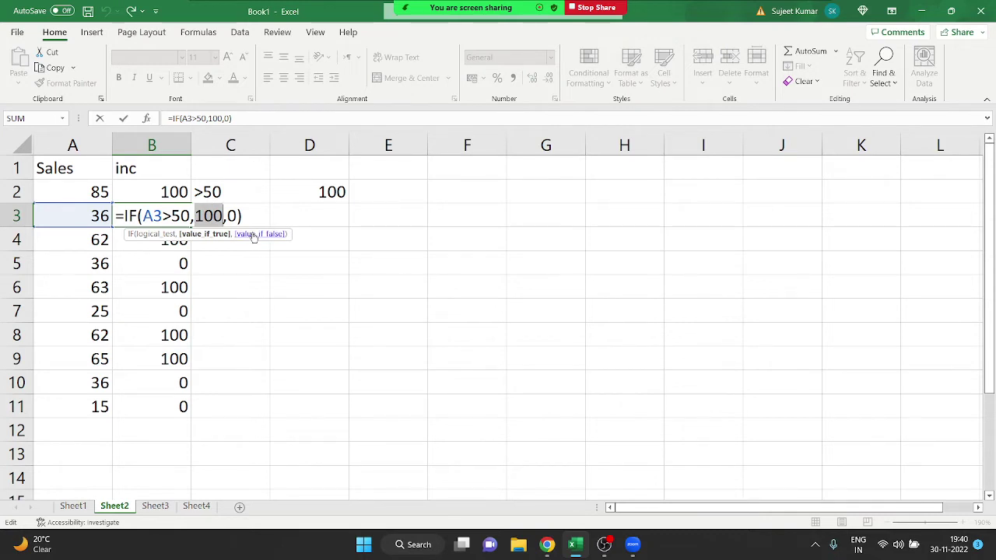
key("ctrl+Return")
- Clear the old IF results from B2:B11
key("Up")
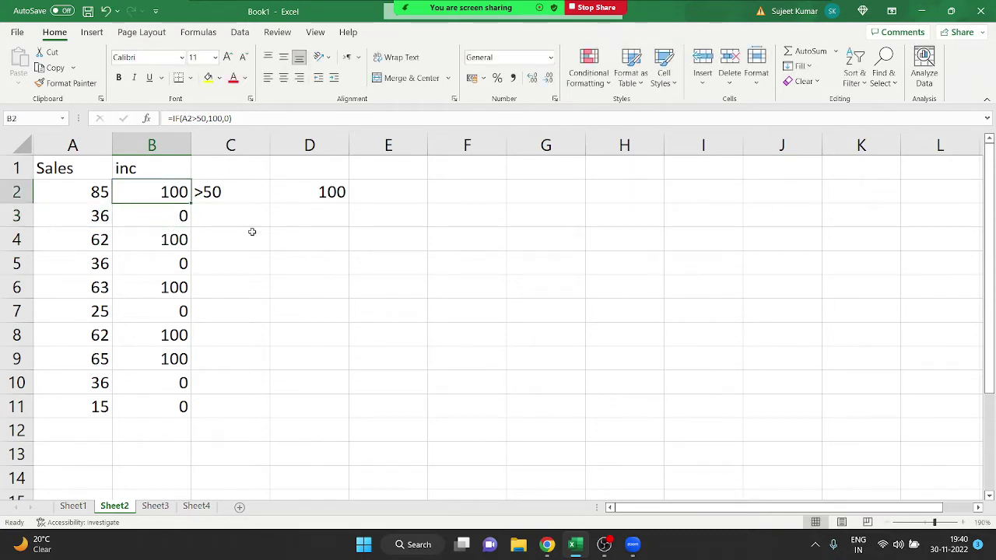
key("ctrl+shift+Down")
key("Delete")
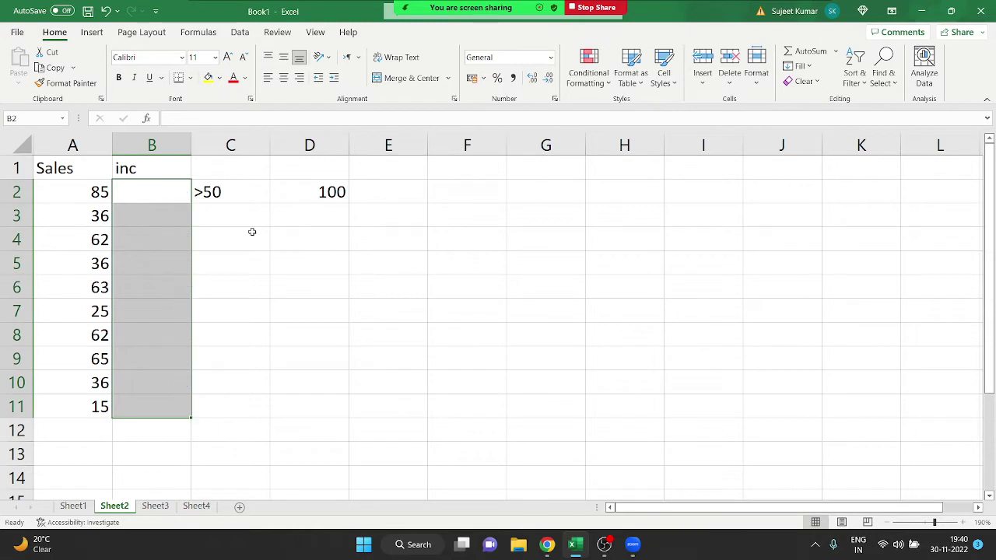
key("Up")
key("Down")
key("Down")
key("Up")
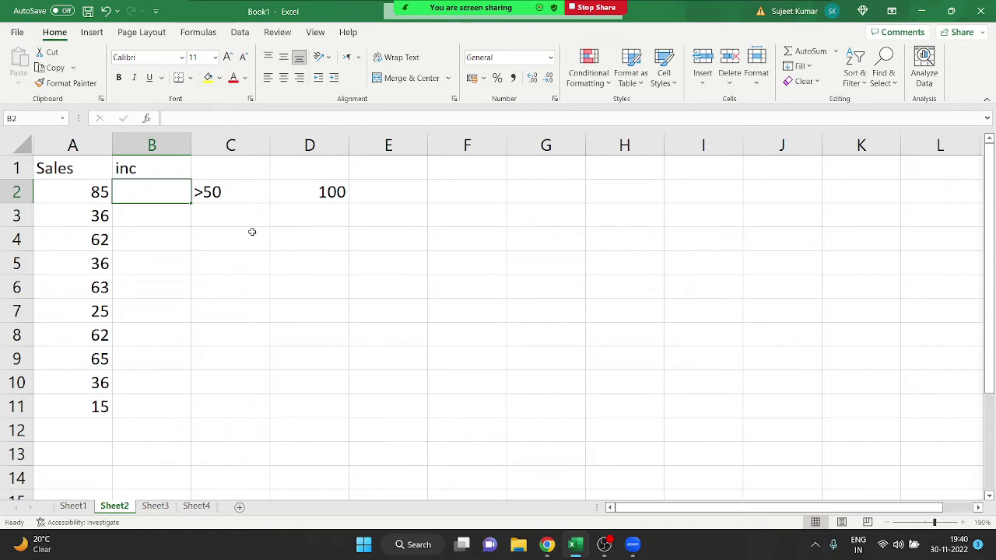
- Retype the column B header as INC
key("Left")
key("ctrl+shift+Down")
key("Right")
key("Up")
type("IN")
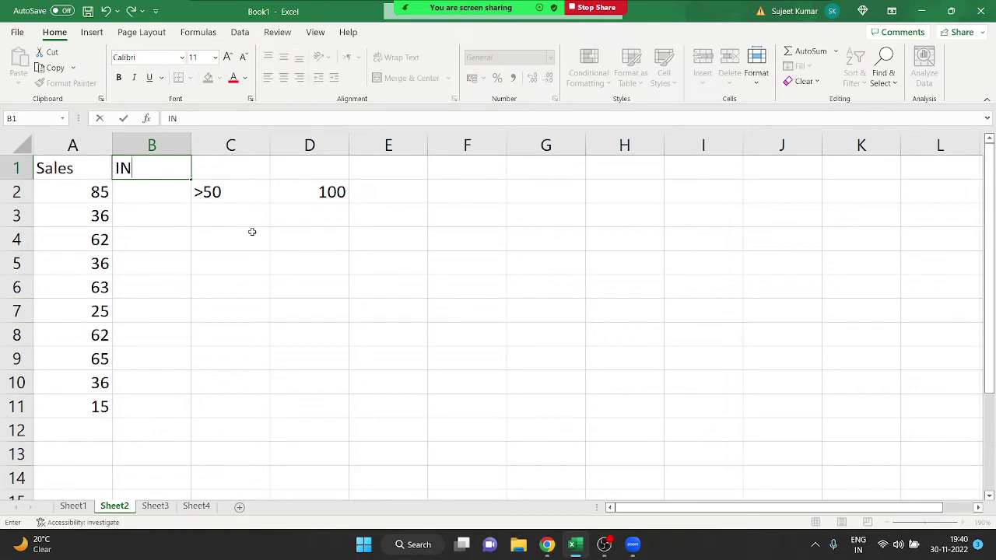
type("C")
key("Return")
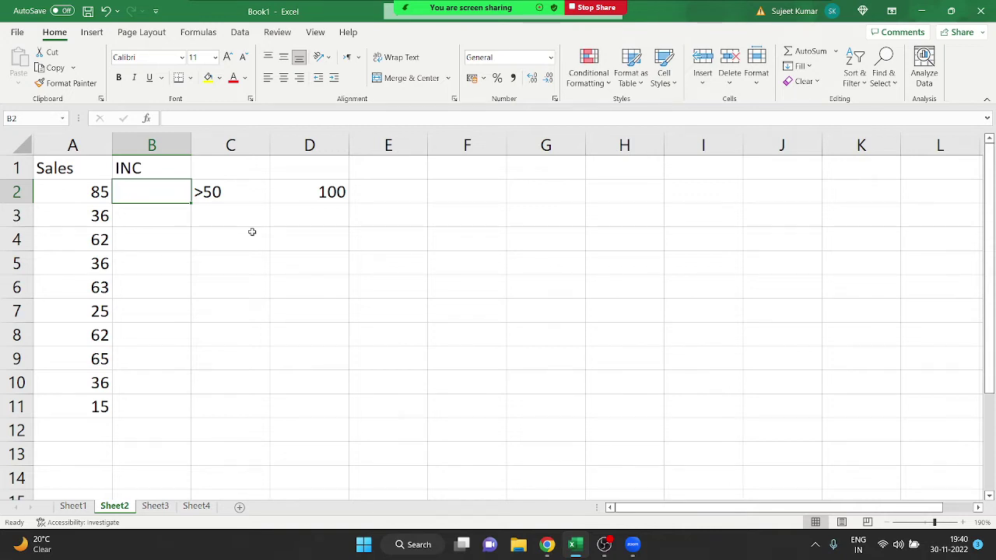
- Insert a new column A with the header Name before Sales
key("ctrl+Home")
key("ctrl+space")
key("ctrl+shift+plus")
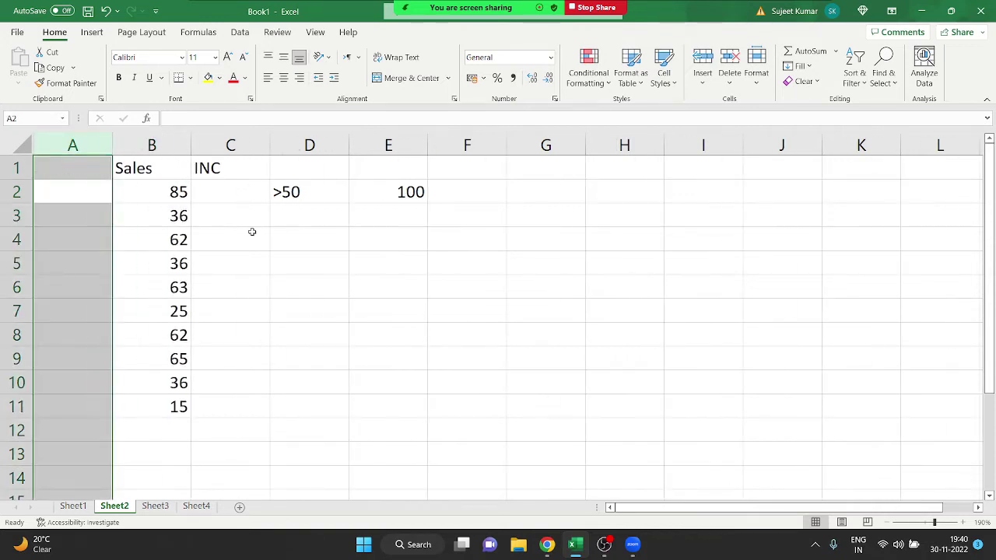
type("Name")
key("Return")
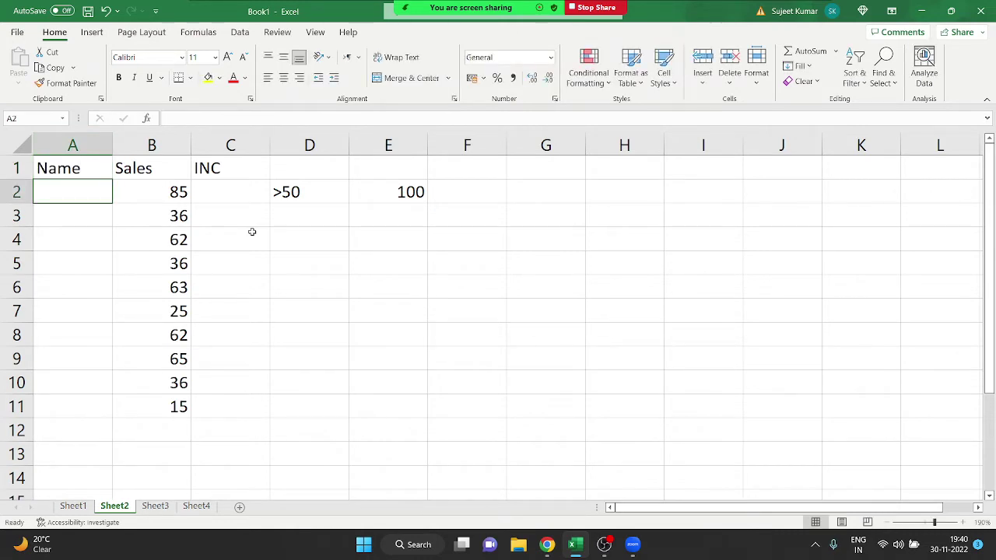
- Enter N-1 in A2 and fill names N-2 through N-10 down to row 11
type("N-1")
key("Return")
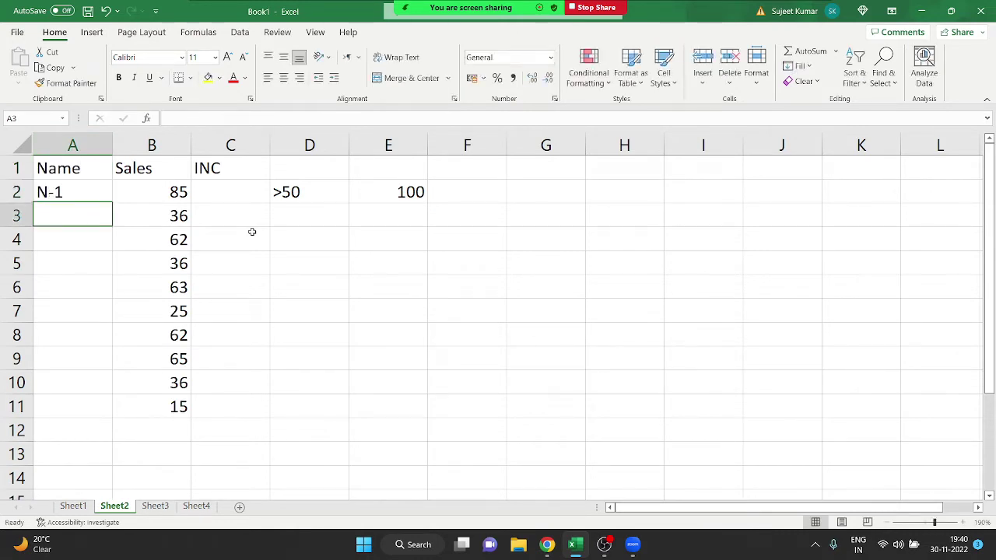
left_click(85, 184)
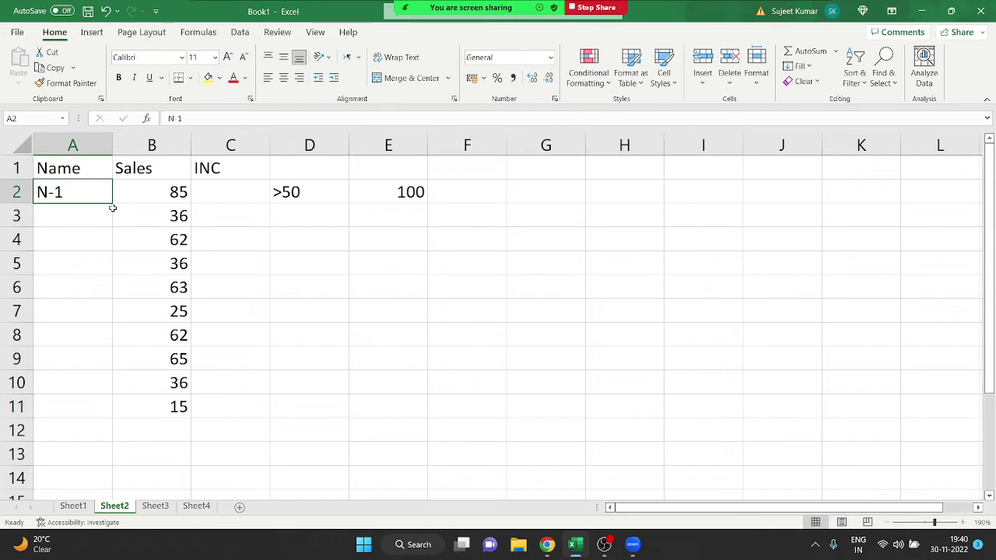
double_click(112, 202)
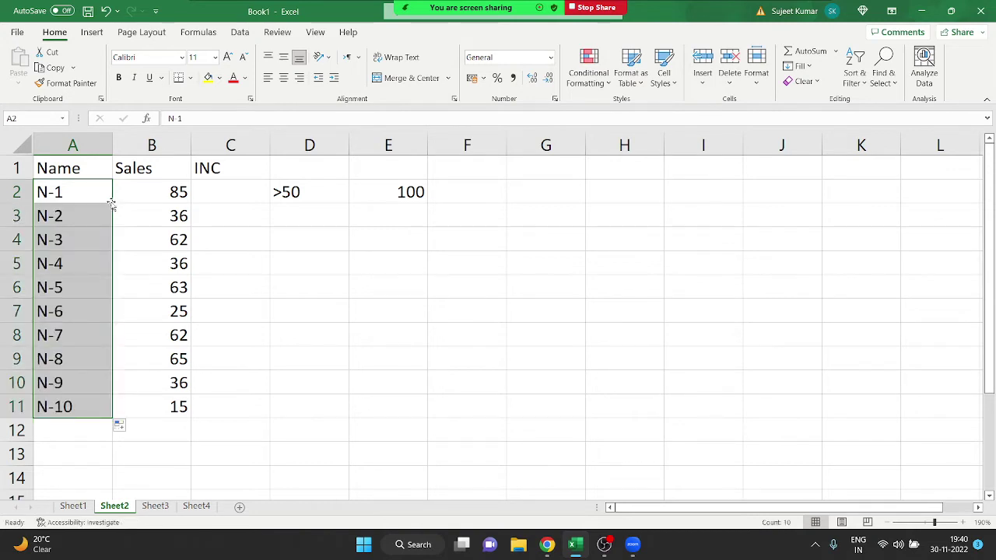
key("Right")
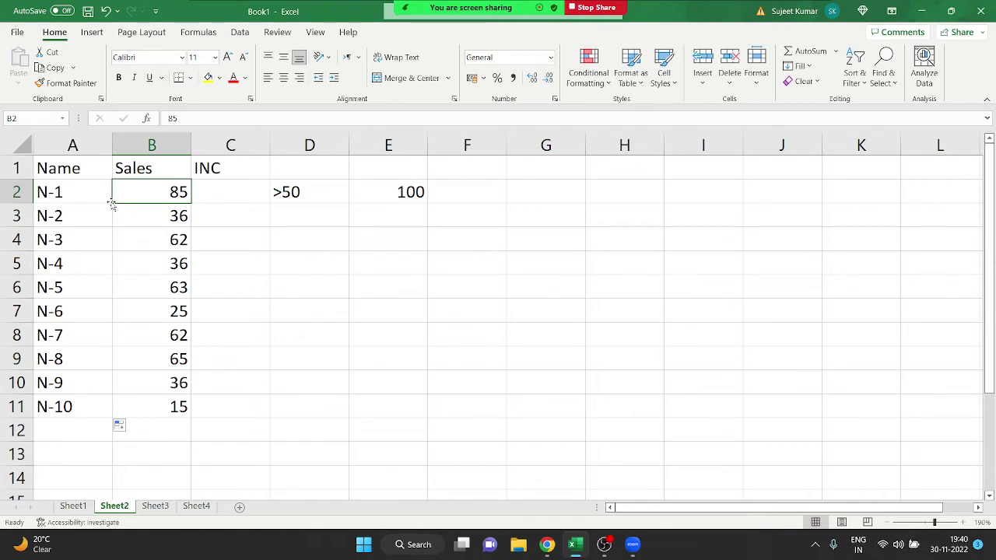
key("Right")
type("100")
key("Return")
key("Left")
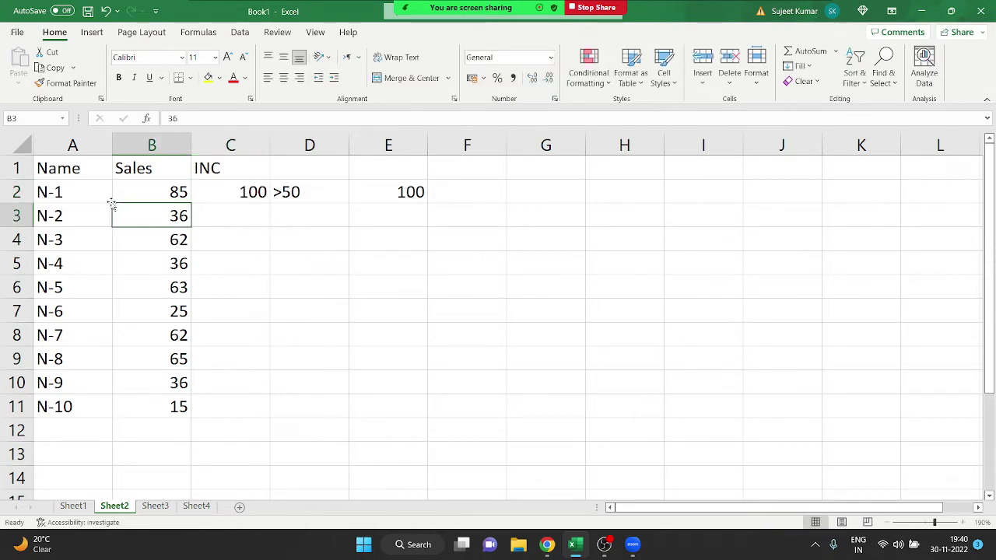
key("Left")
key("Right")
key("Right")
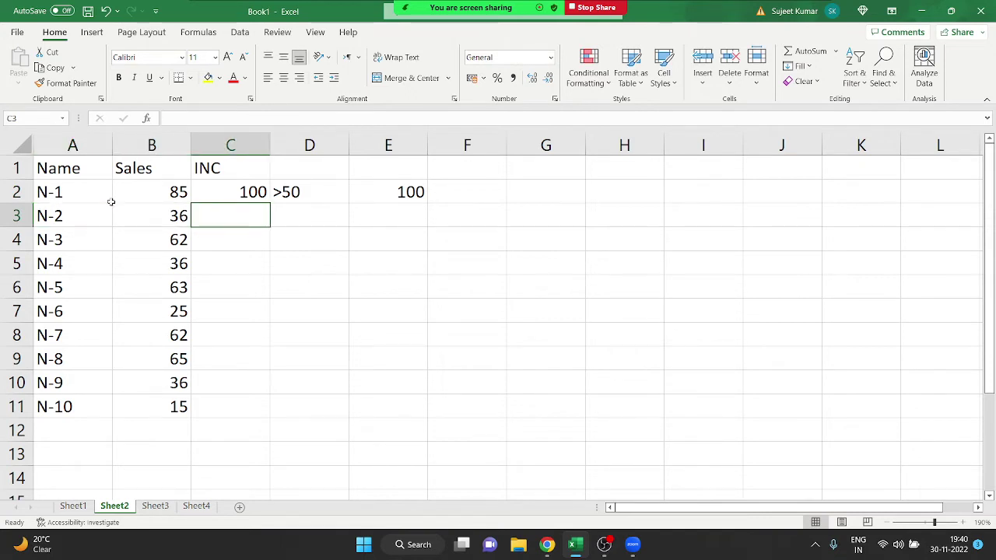
type("0")
key("Return")
key("Up")
key("Right")
key("Up")
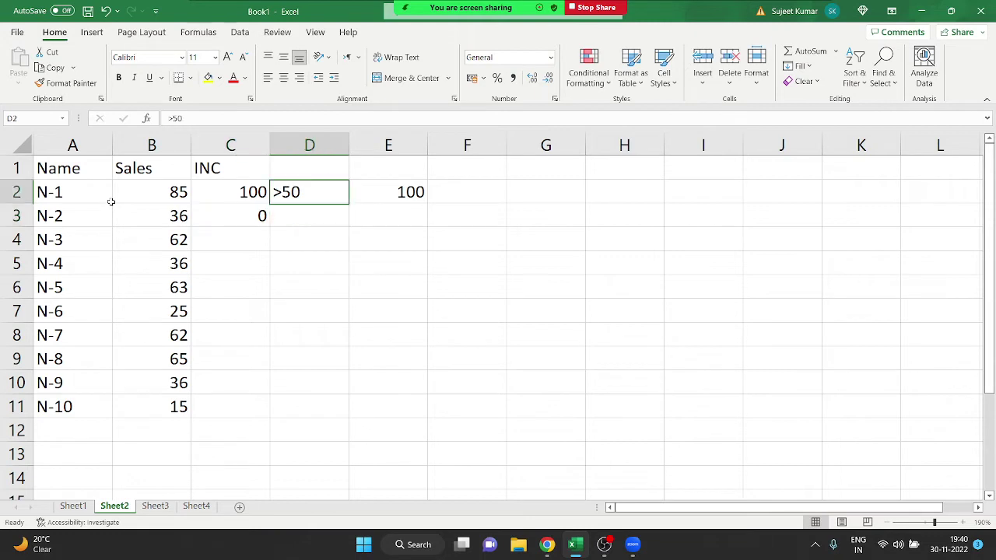
key("Down")
key("Left")
key("Left")
key("Down")
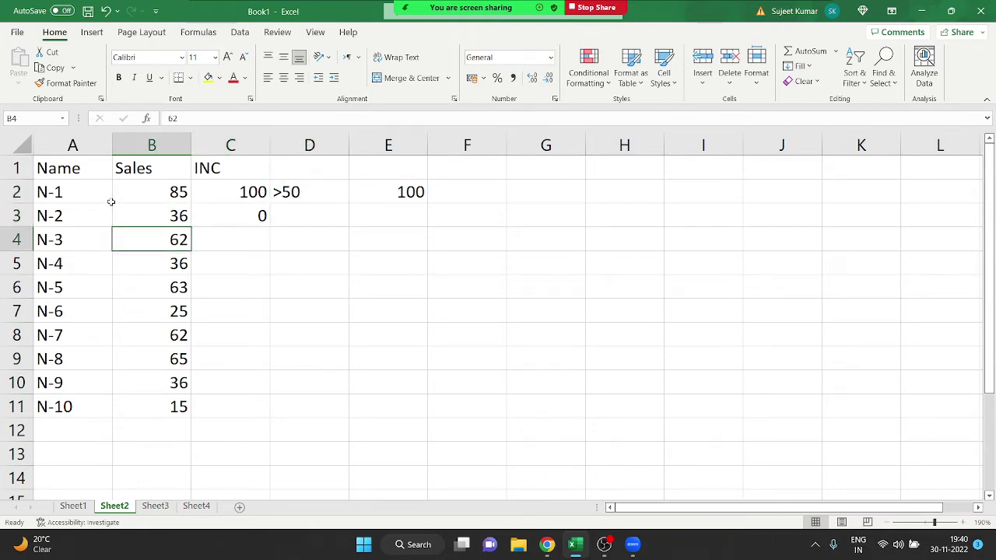
key("Right")
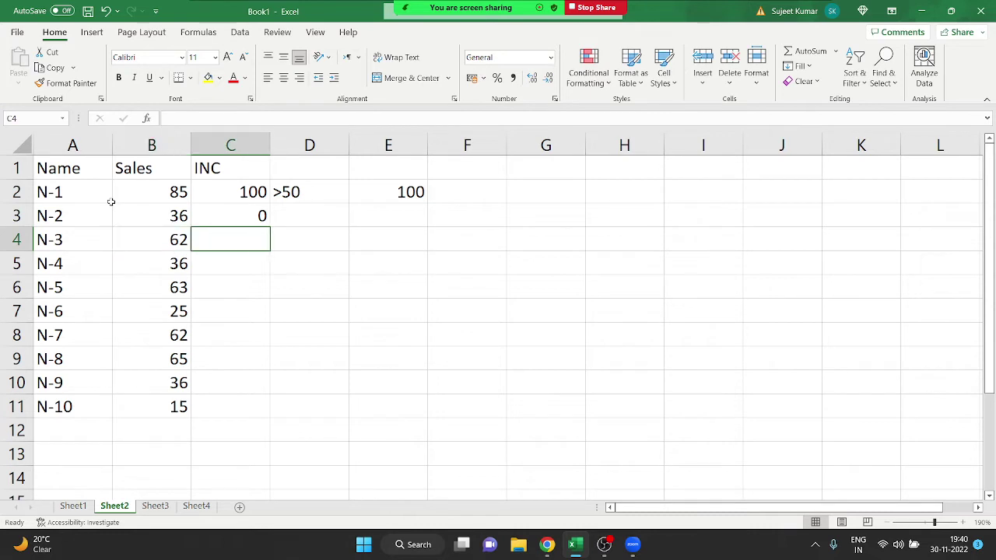
type("100")
key("Return")
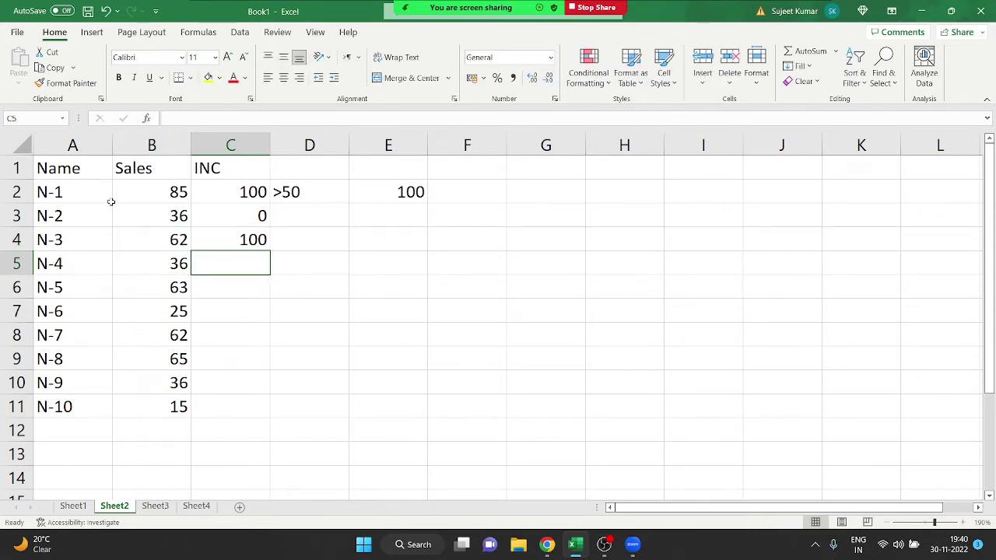
key("Down")
key("Down")
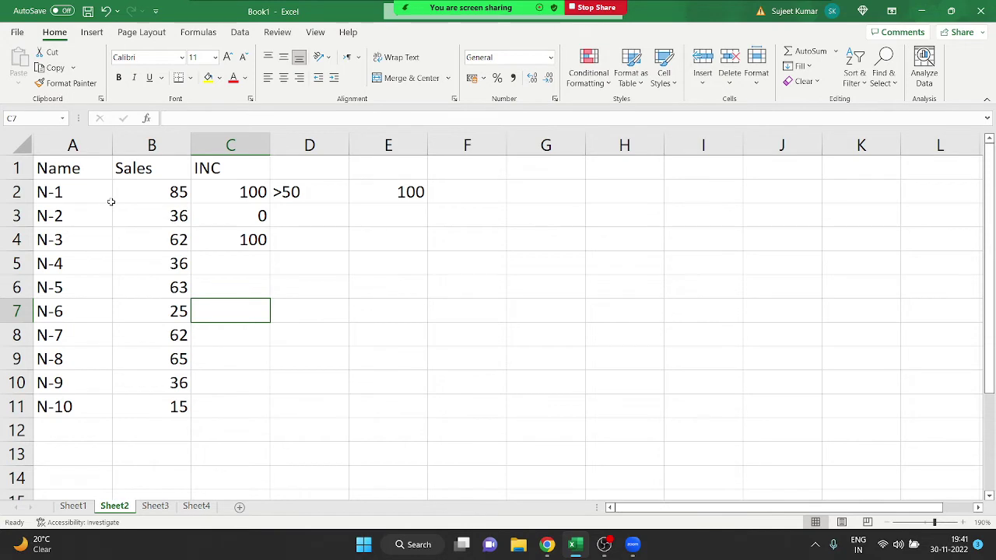
key("Up")
key("Up")
key("Up")
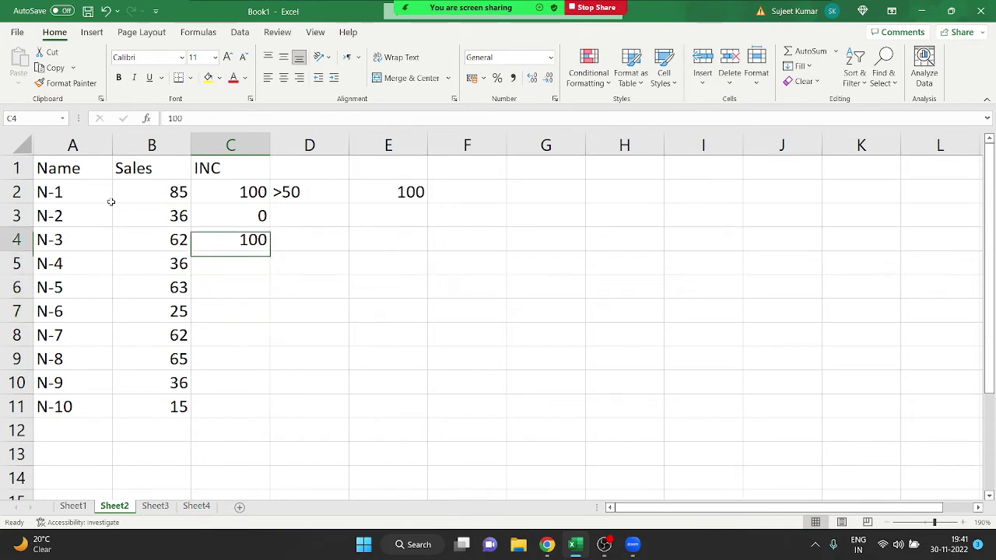
key("Up")
key("Up")
key("Up")
key("Down")
key("shift+Down")
key("shift+Down")
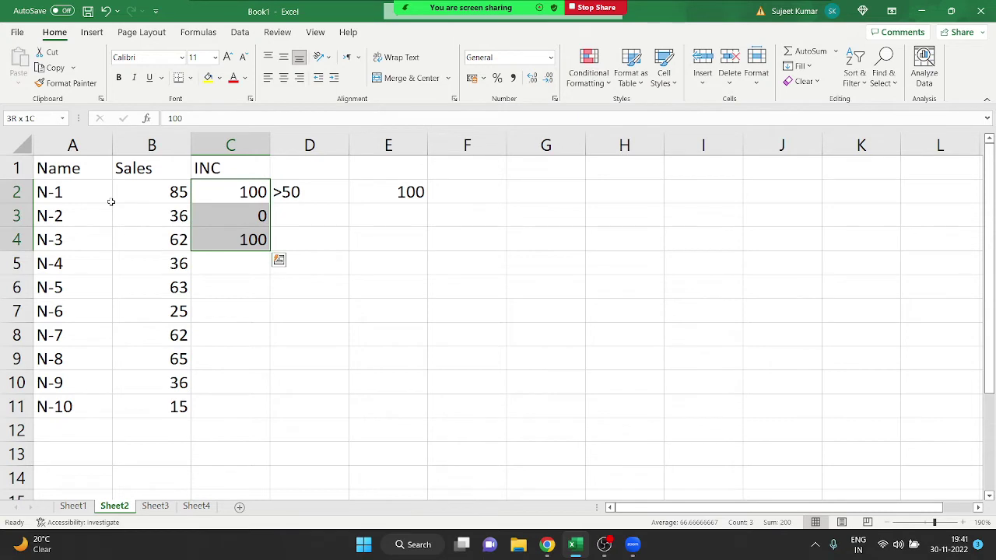
key("Delete")
key("shift+Up")
key("shift+Up")
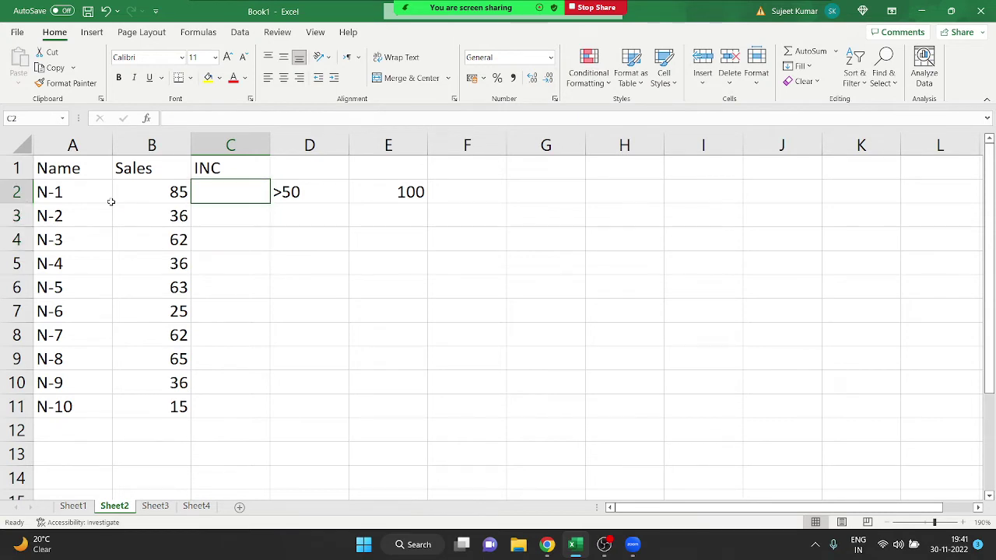
- Enter =IF(B2>50,100,0) in C2, showing 100 for the first sale of 85
type("=IF(")
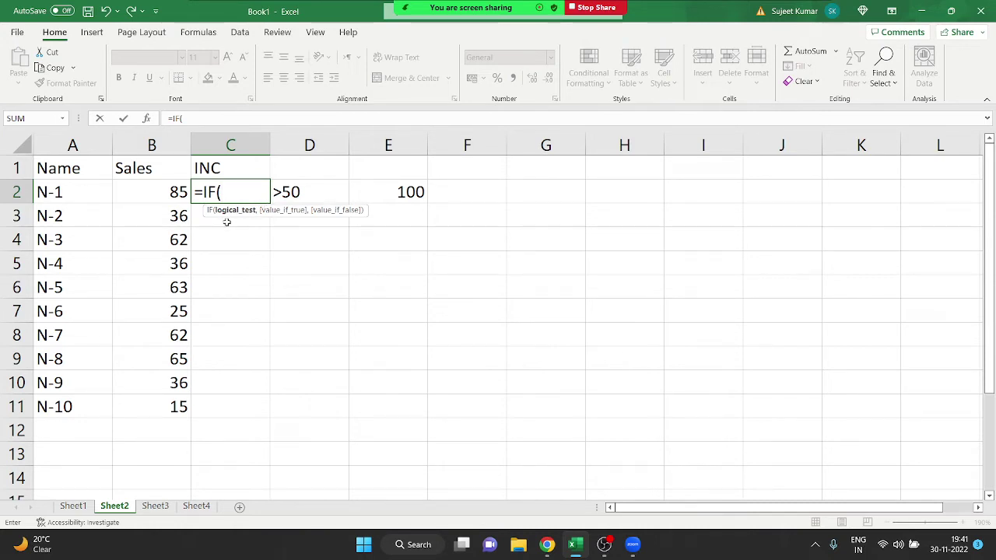
left_click(155, 193)
type(">")
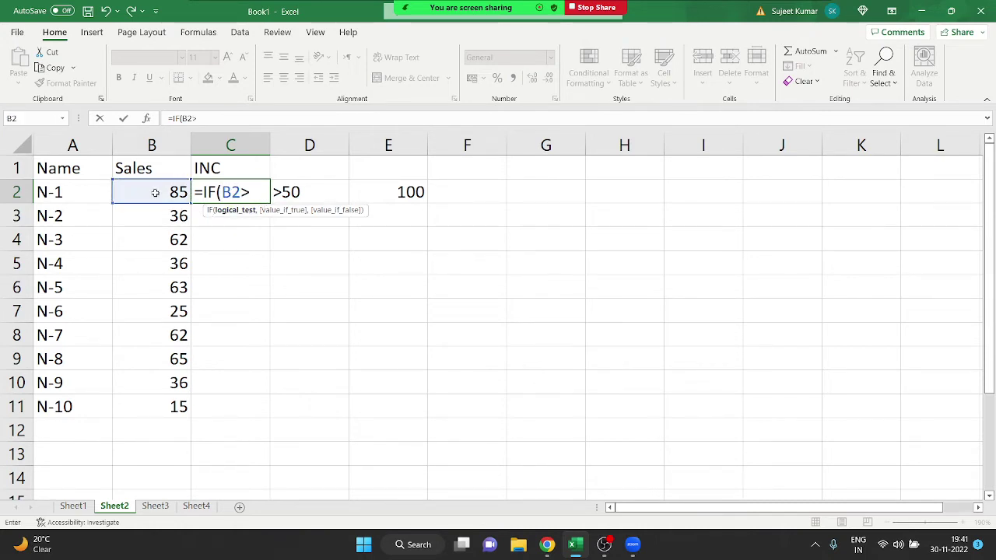
type("50")
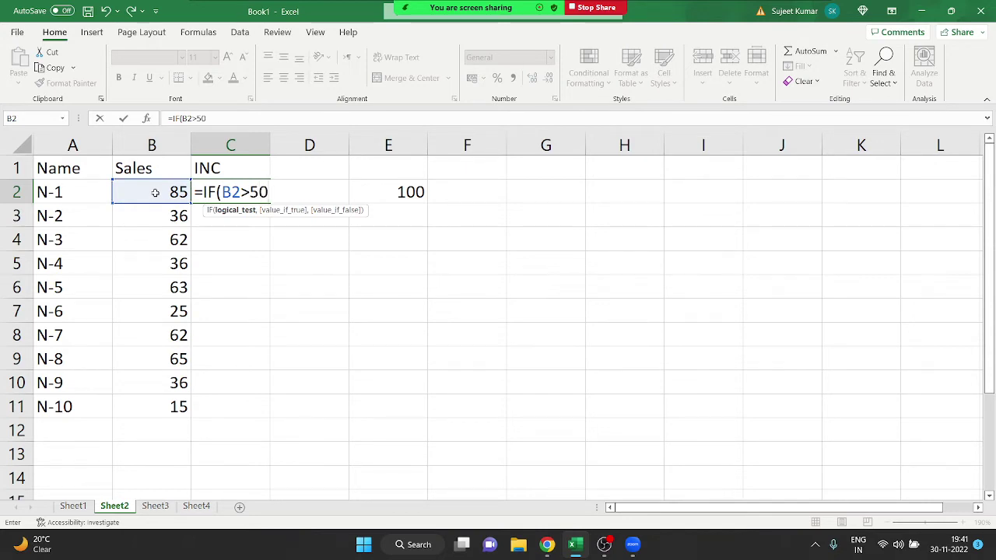
type(",")
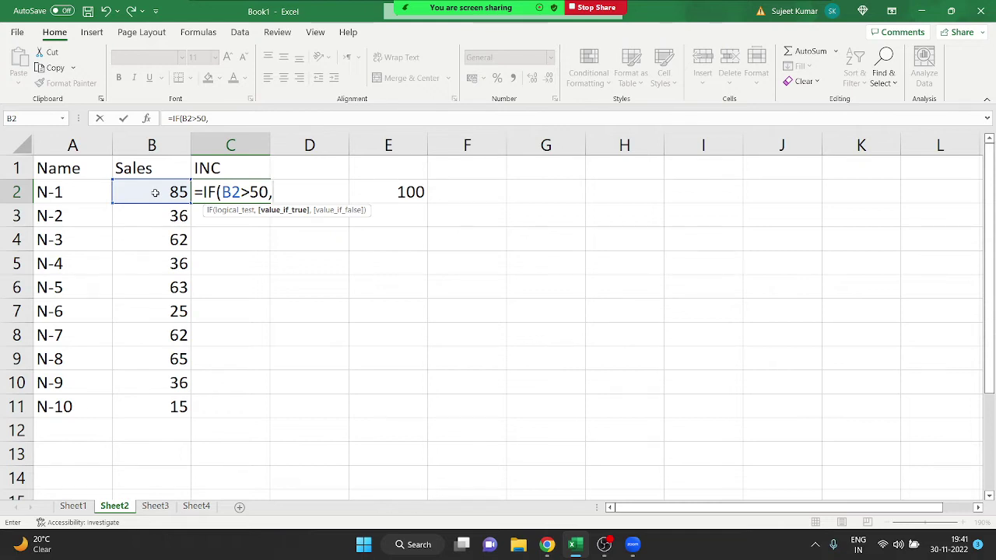
type("100")
type(",")
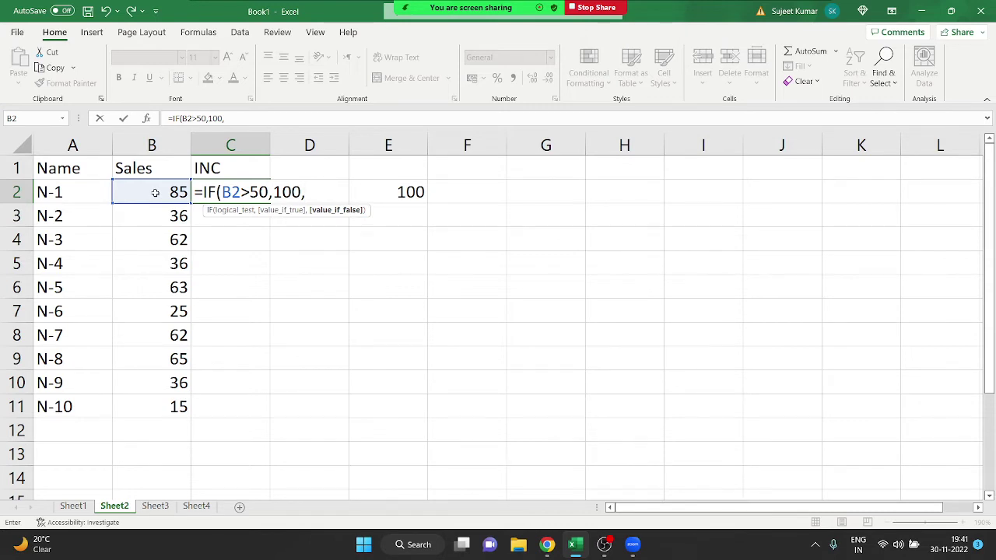
type("0")
key("Return")
key("Up")
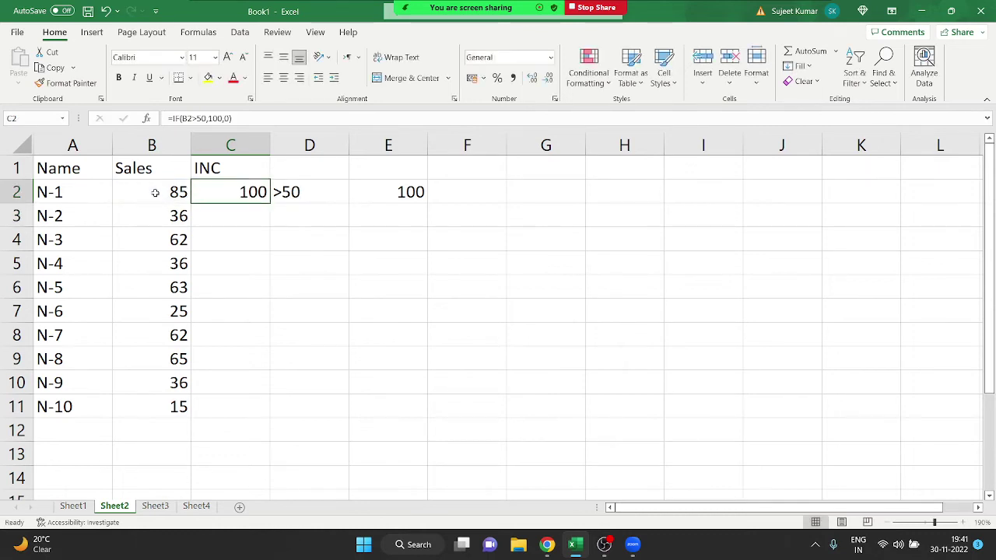
- Copy C2's formula down, then delete ',0' so C2 reads =IF(B2>50,100)
double_click(271, 200)
double_click(226, 201)
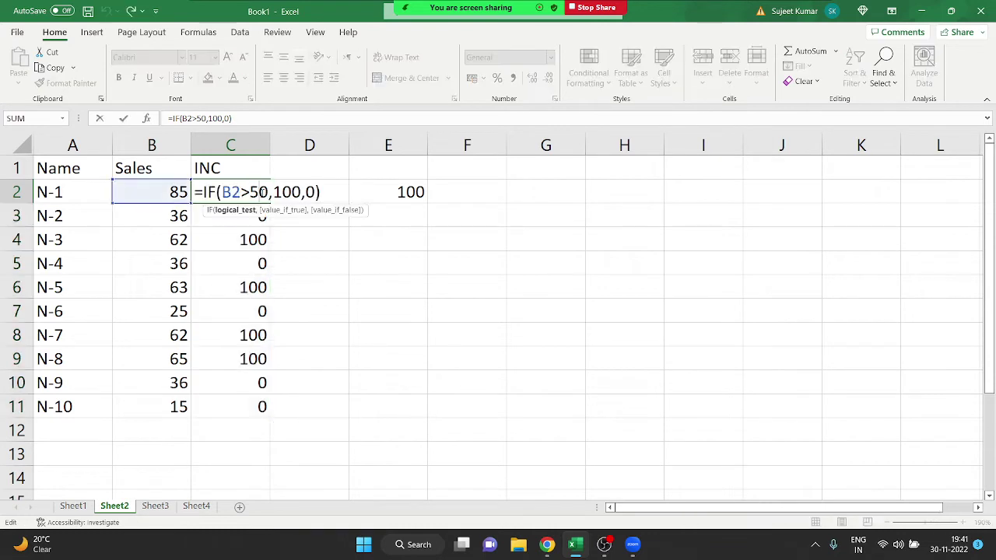
left_click_drag(223, 193, 269, 192)
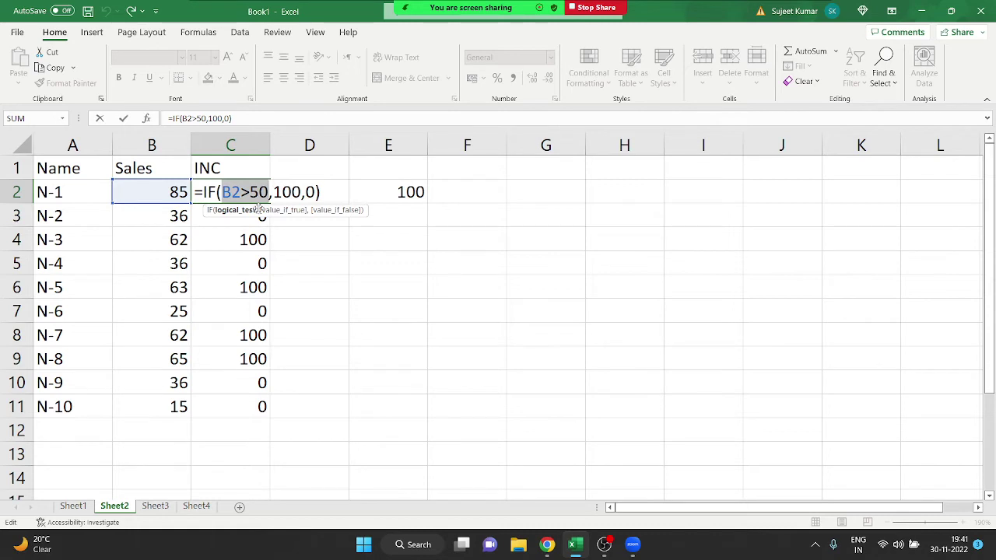
double_click(300, 192)
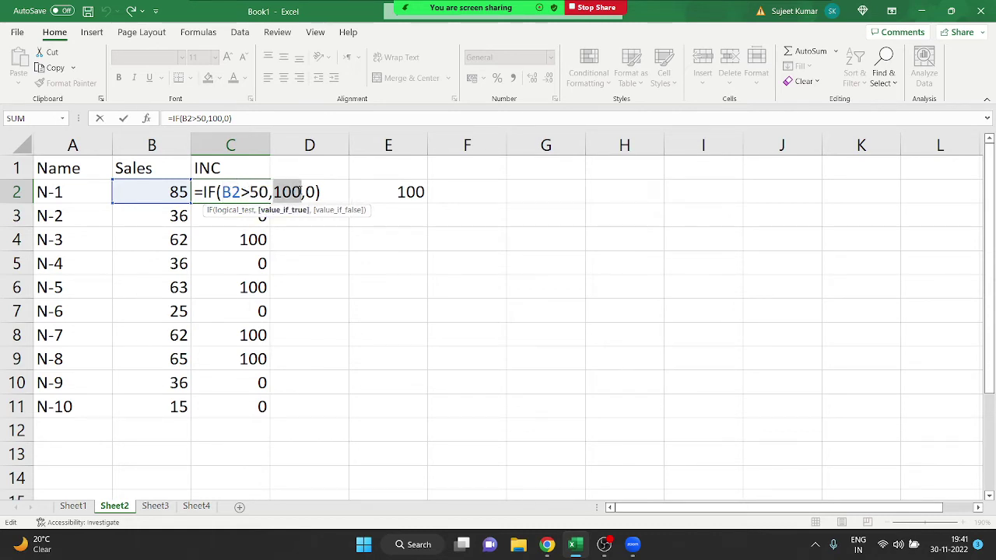
left_click(312, 191)
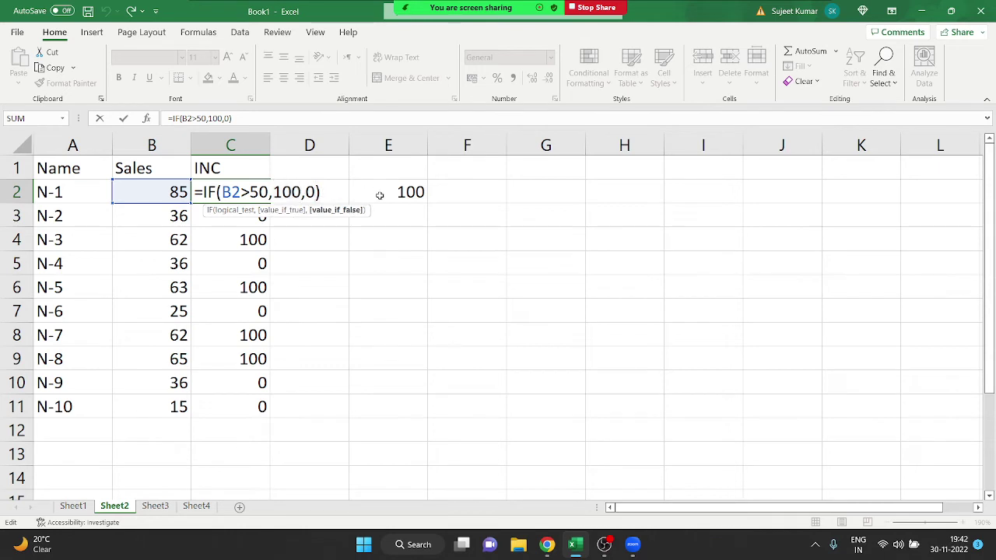
key("BackSpace")
key("BackSpace")
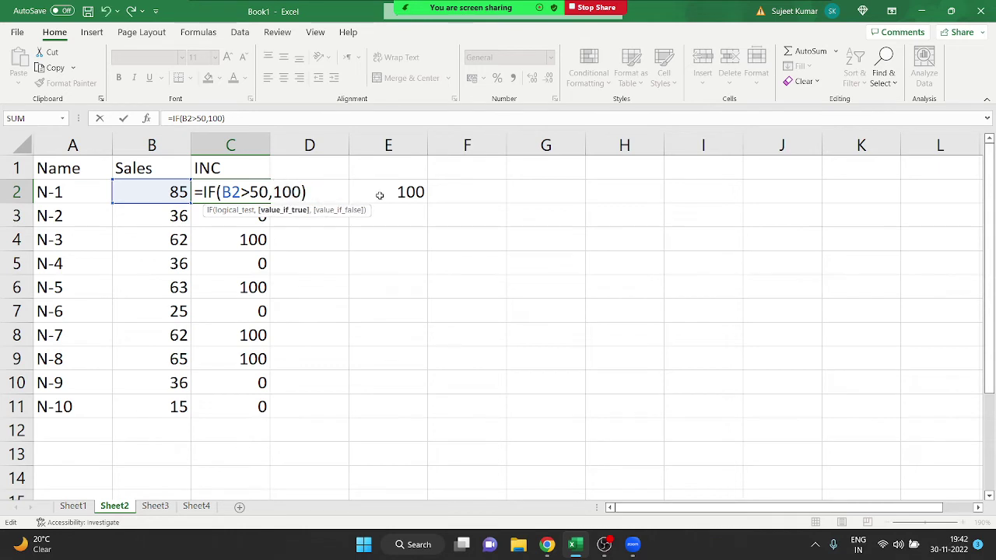
key("Return")
key("Up")
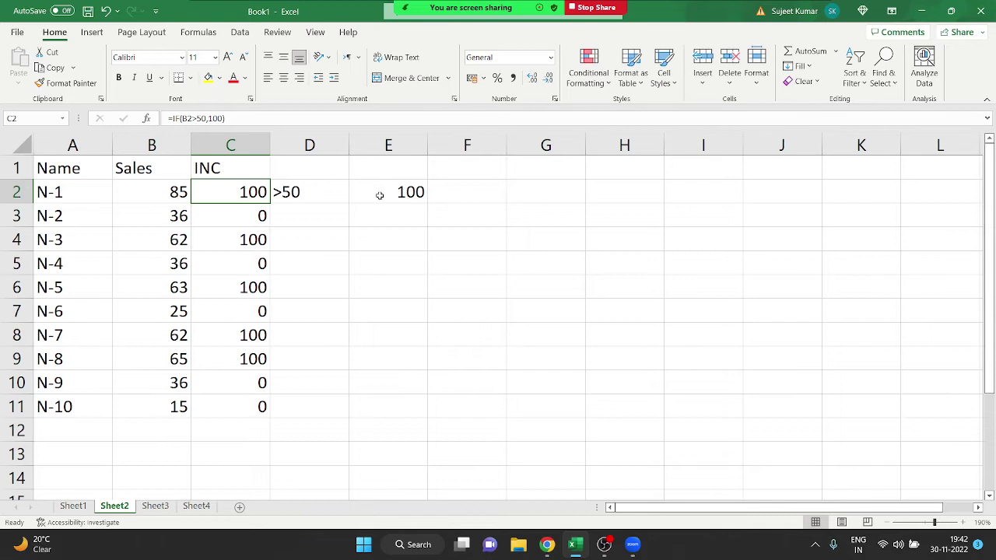
- Fill =IF(B2>50,100) from C2 through C11 with Ctrl+D
key("ctrl+shift+Down")
key("ctrl+d")
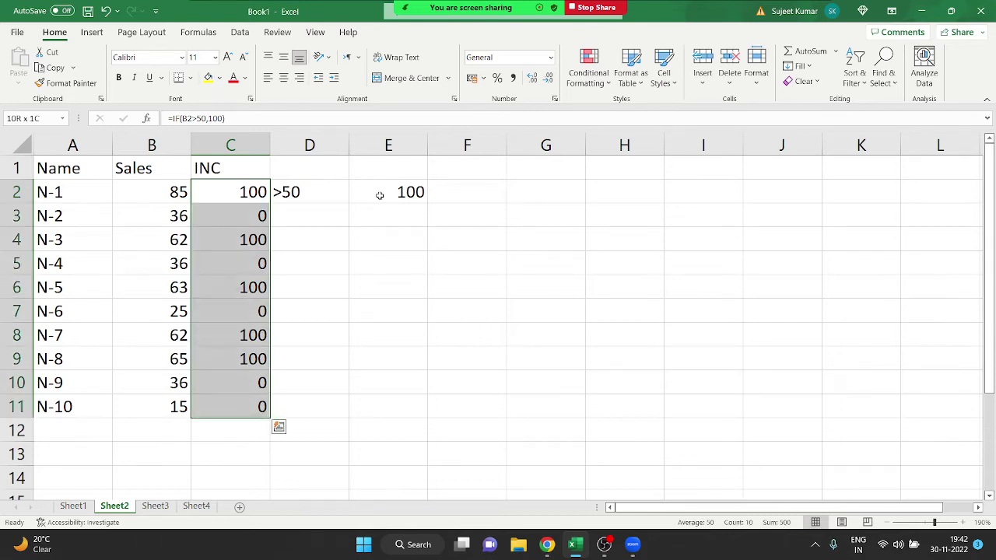
key("ctrl+q")
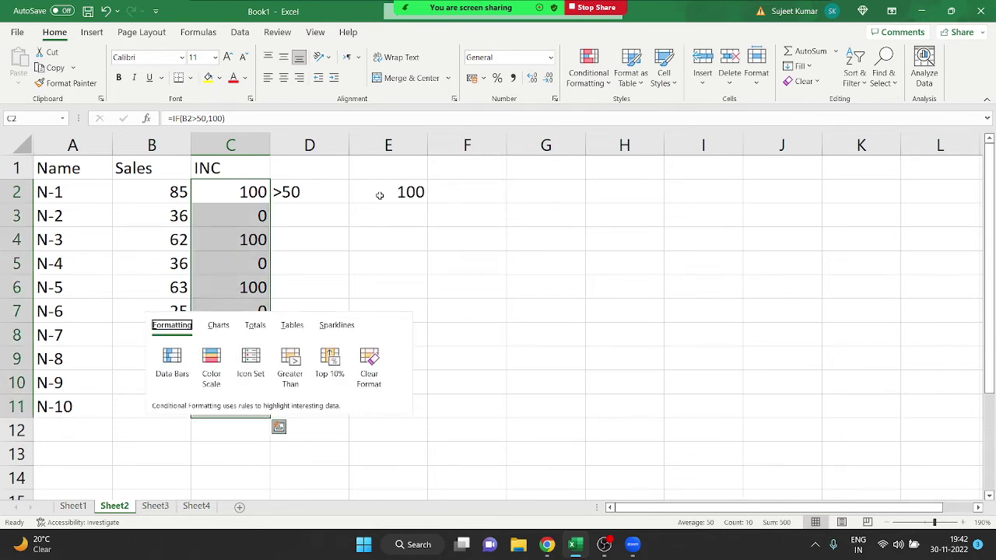
key("Escape")
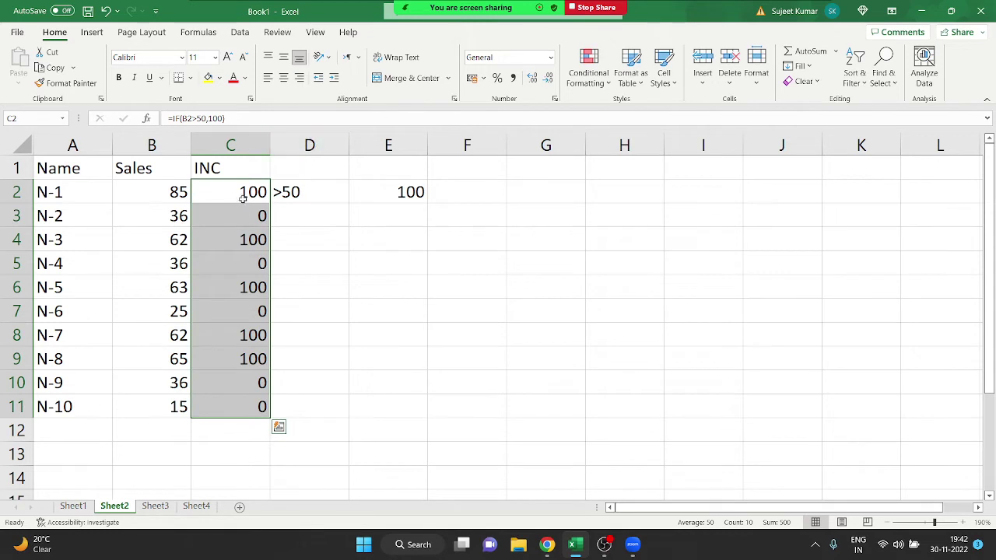
- Recheck C2's formula, recopy it to C11, and confirm C3 shows FALSE
double_click(239, 196)
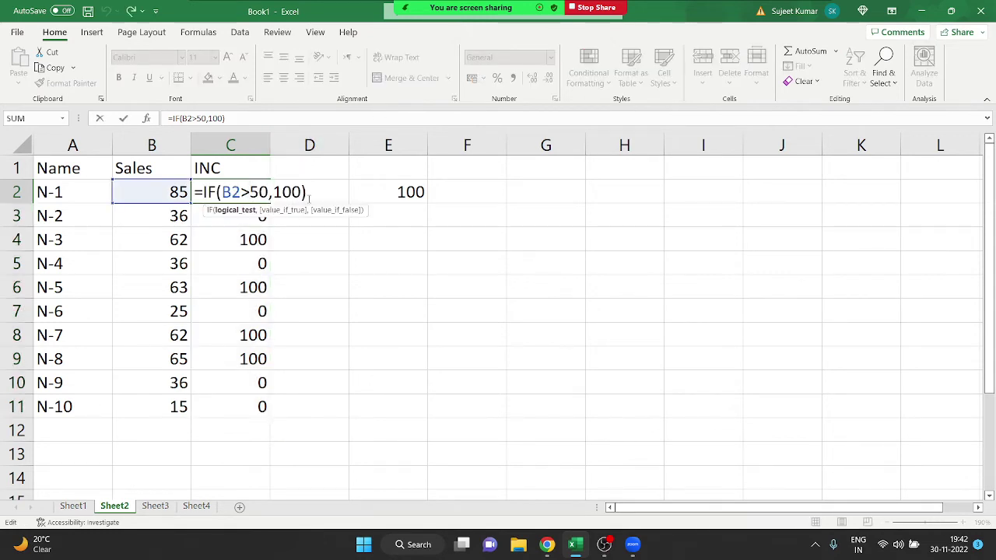
key("Escape")
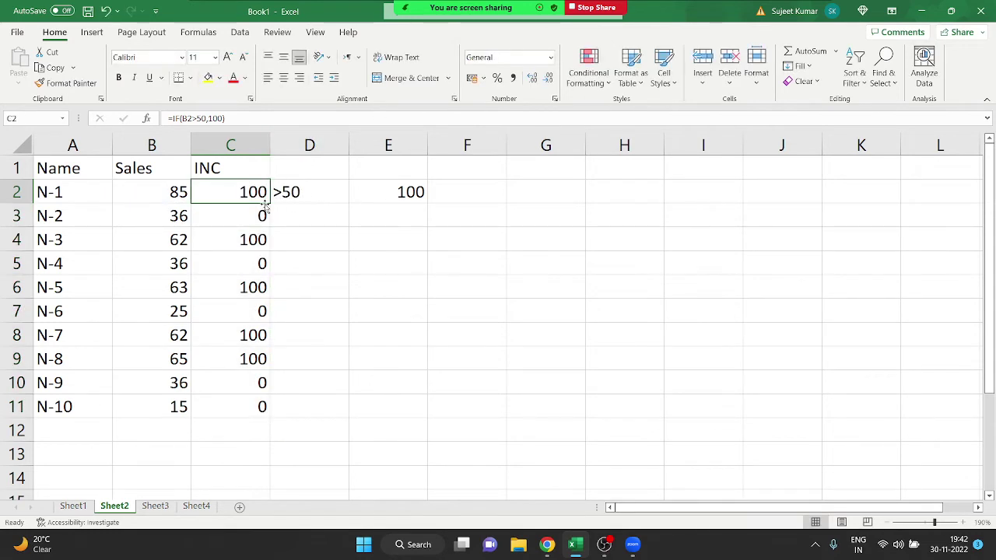
double_click(270, 203)
left_click(262, 212)
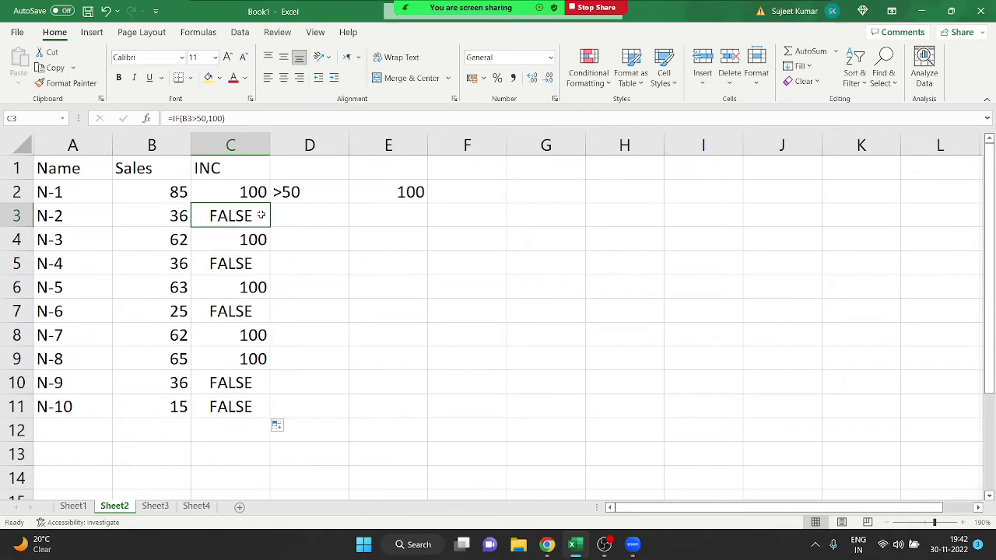
- Restore C2's formula to =IF(B2>50,100,0)
key("Up")
key("F2")
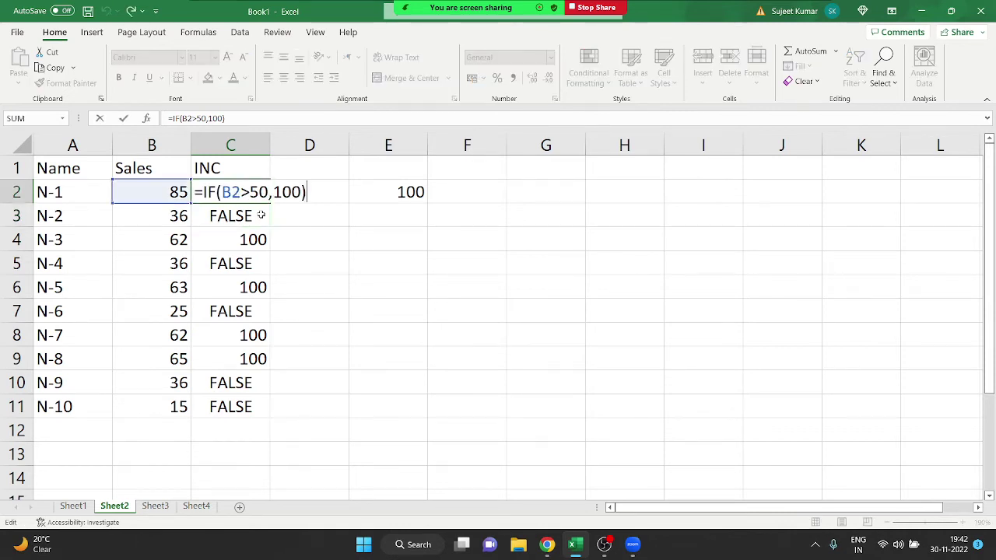
key("Left")
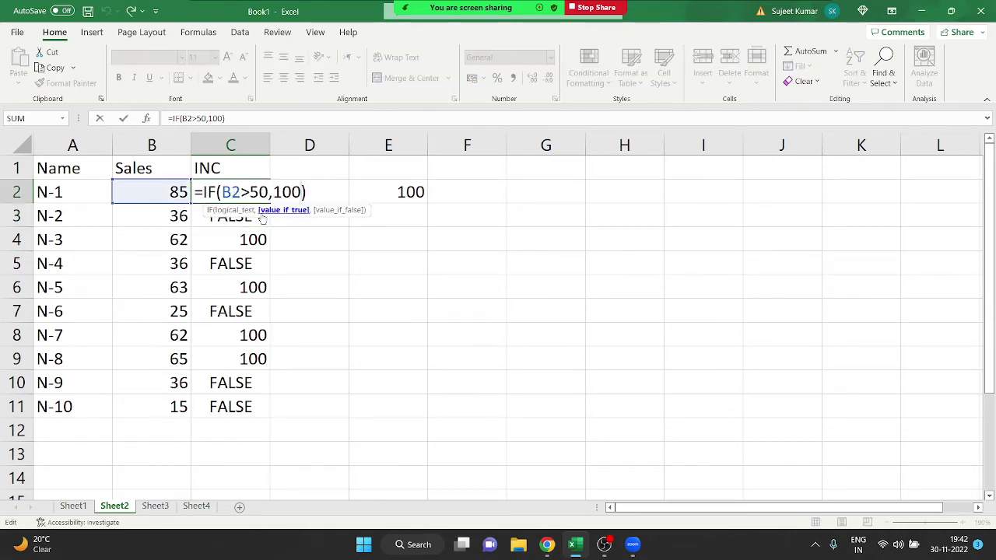
type(",0")
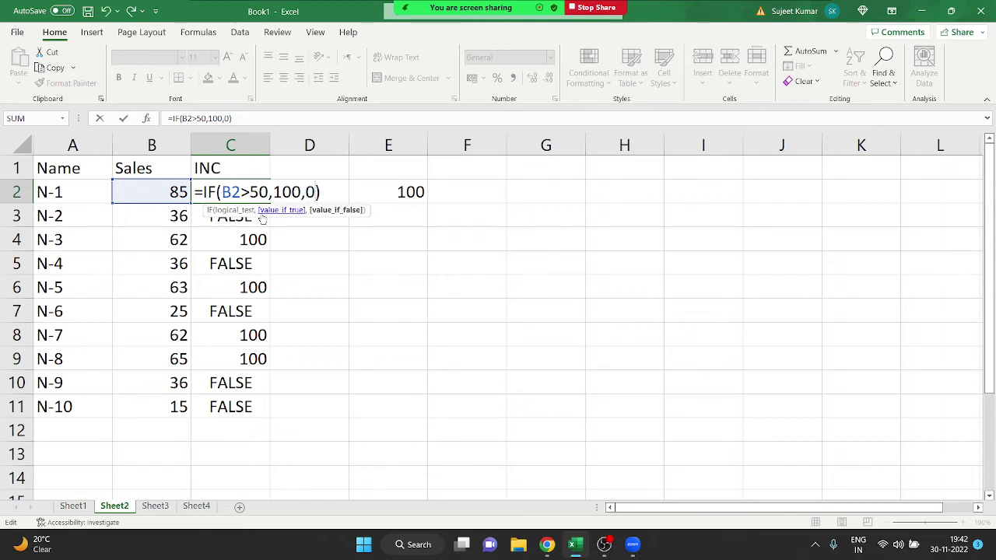
key("Return")
- Fill the formula through C11 so the INC column shows 100 or 0
key("Up")
key("shift+Down")
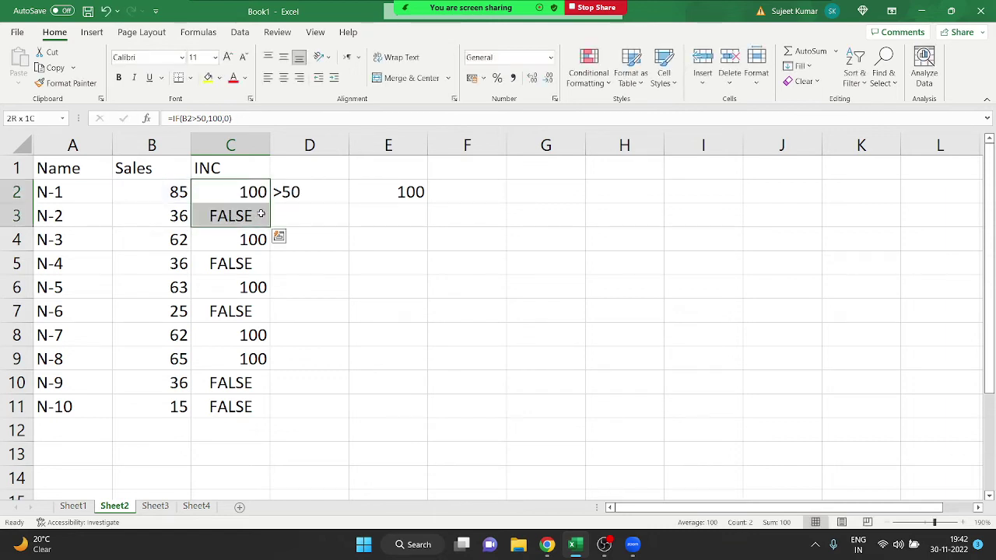
key("ctrl+shift+Down")
key("ctrl+d")
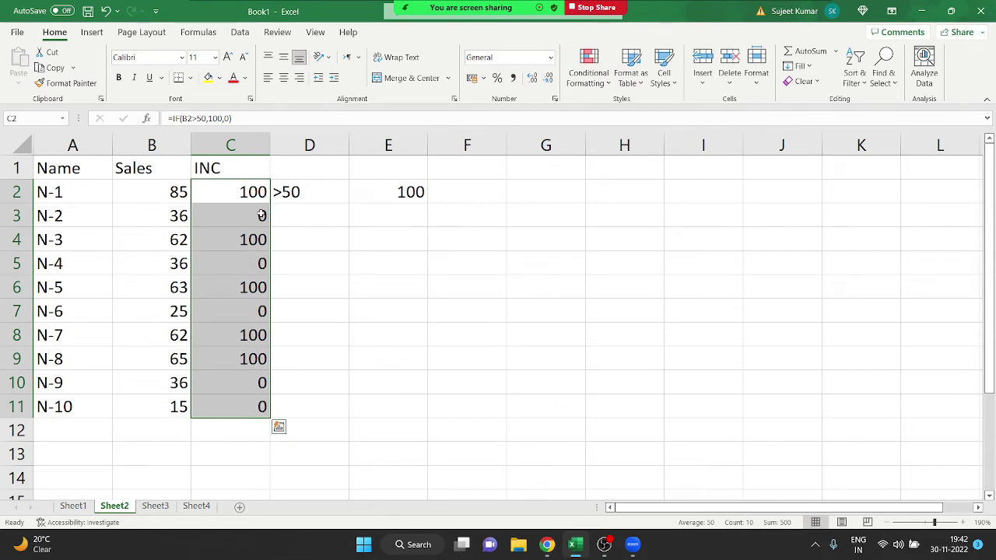
key("ctrl+shift+Up")
- Delete the 0 false result from C2's formula
key("F2")
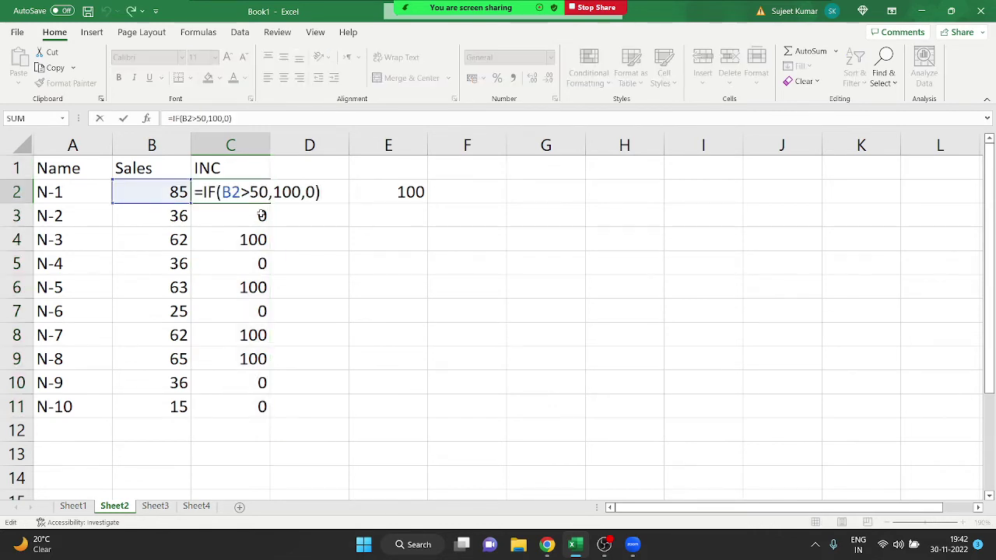
key("Left")
key("Left")
key("Left")
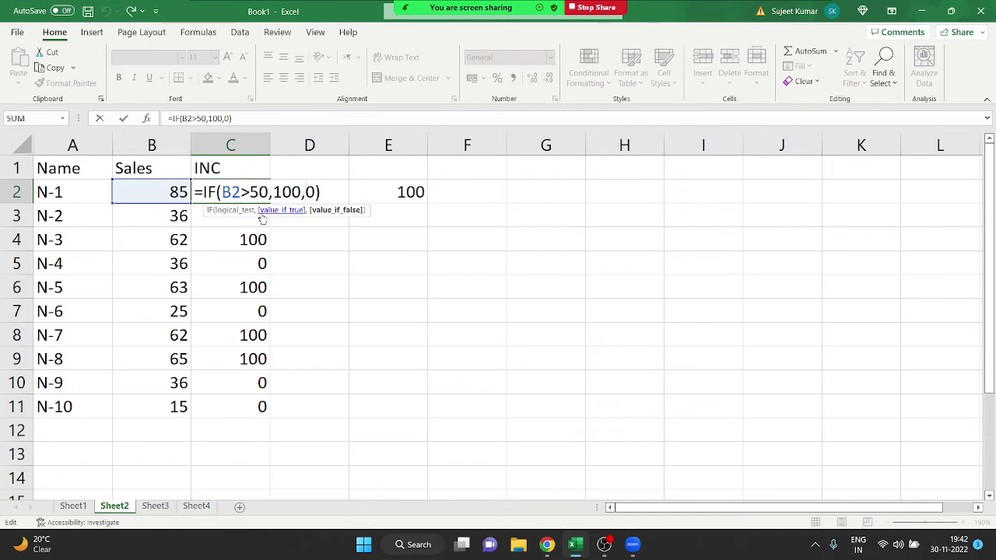
key("BackSpace")
- Set C2 to =IF(B2>50,100,""), fill it to C11, and inspect C3's formula
type("\"\"")
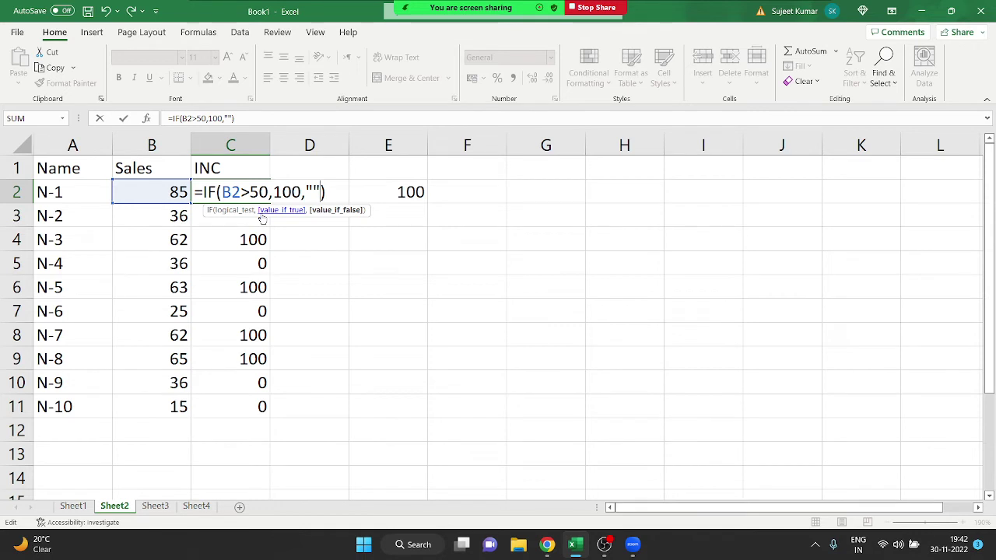
key("Return")
key("Up")
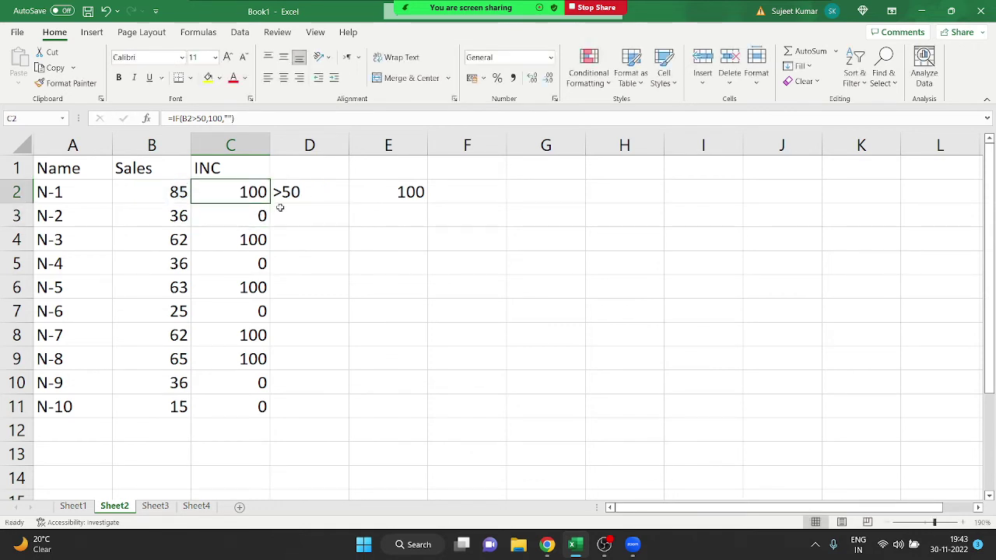
double_click(269, 207)
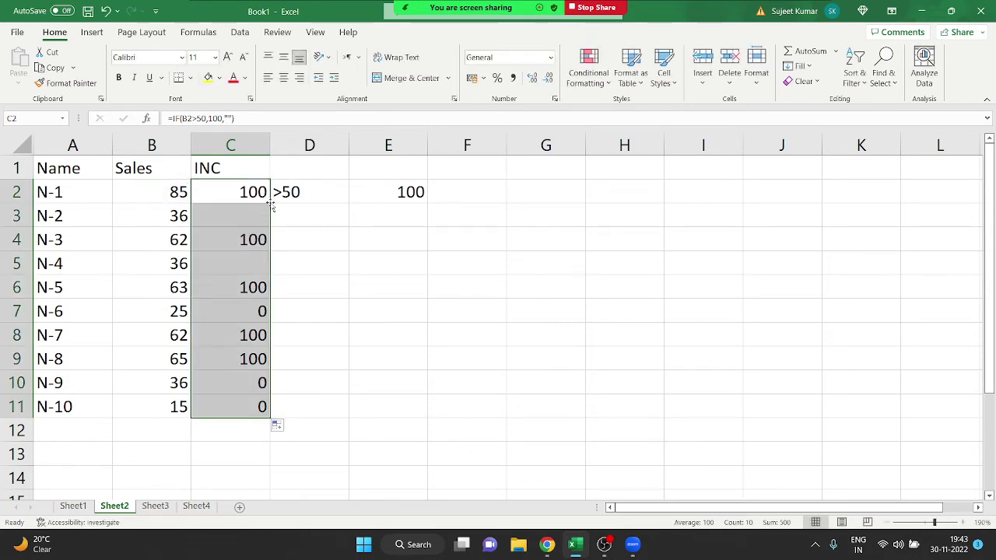
double_click(247, 220)
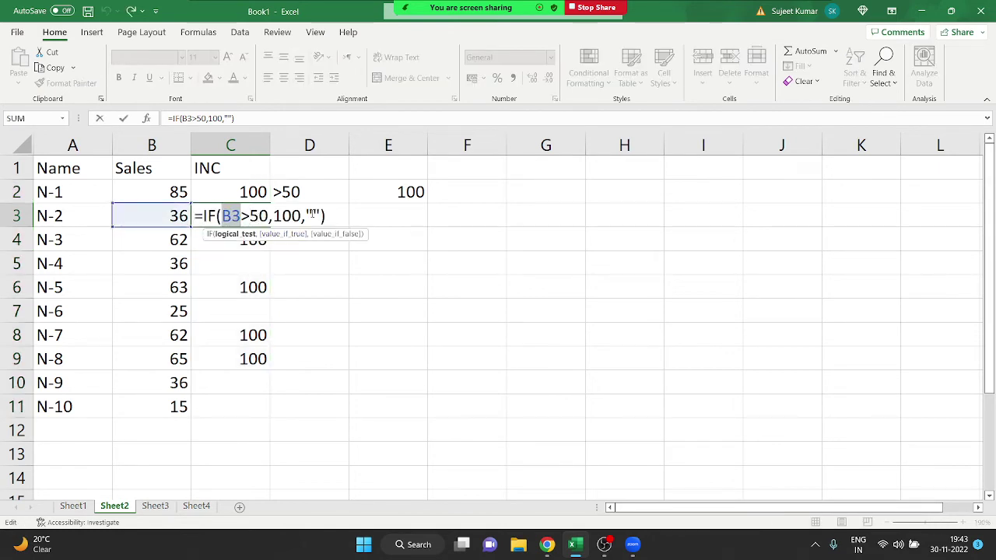
double_click(286, 216)
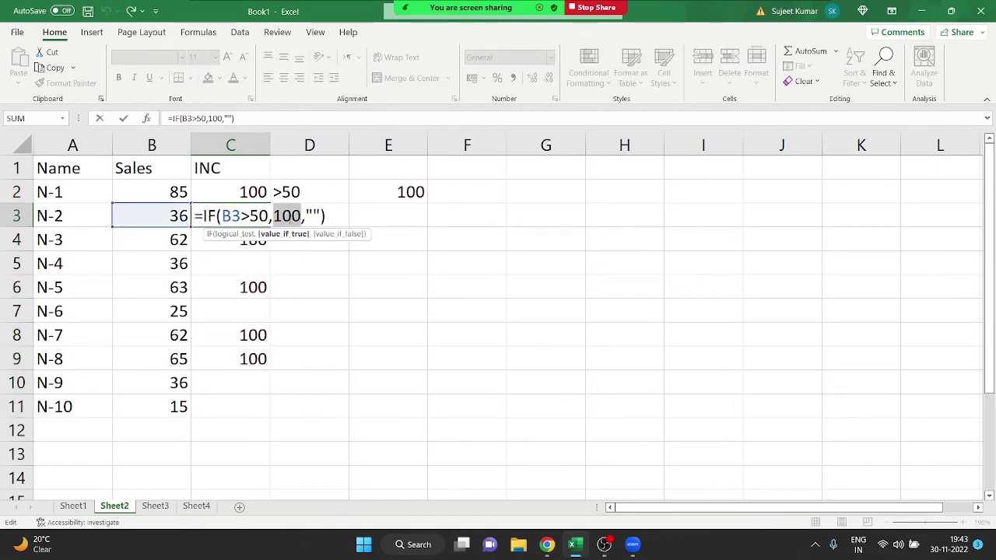
double_click(313, 216)
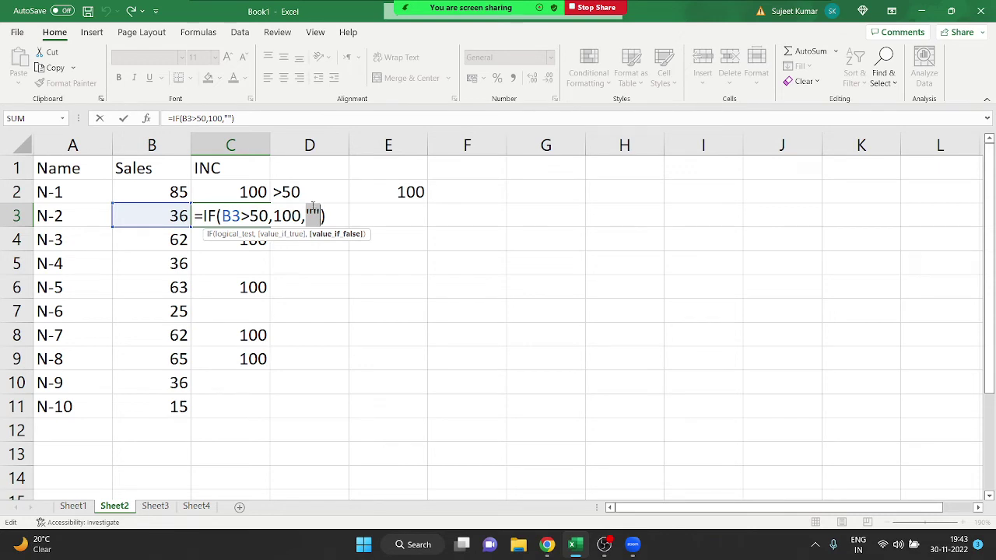
left_click(312, 212)
type("nio")
key("Return")
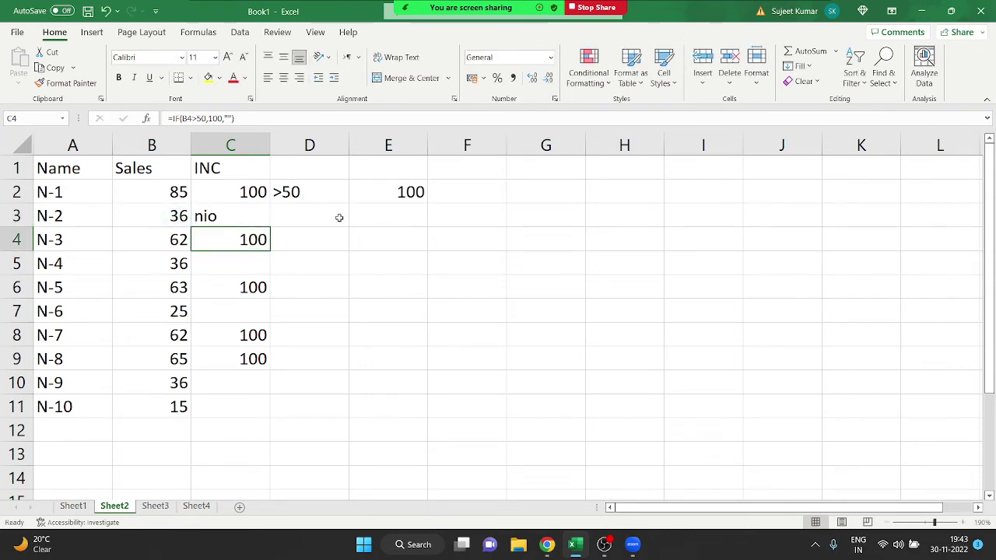
key("Up")
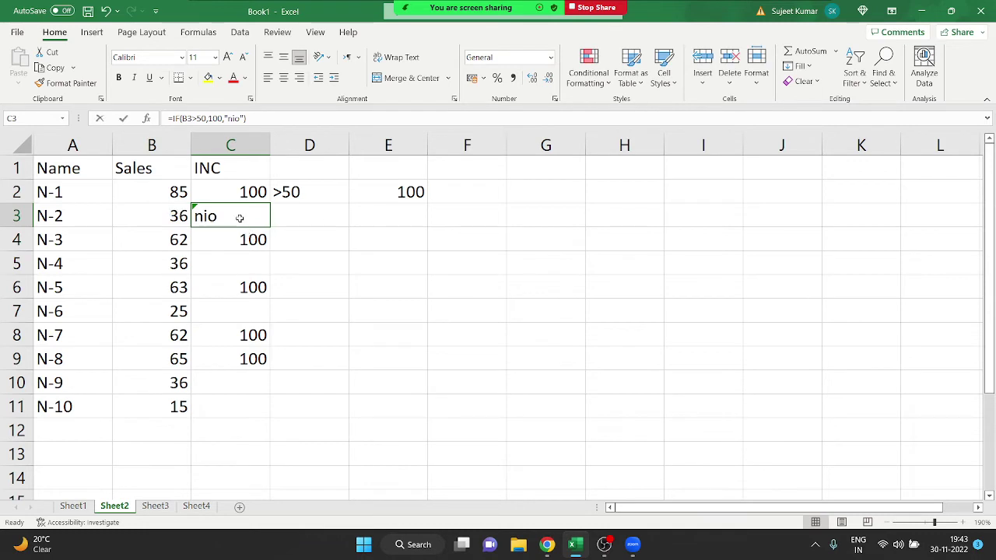
double_click(239, 218)
left_click(311, 217)
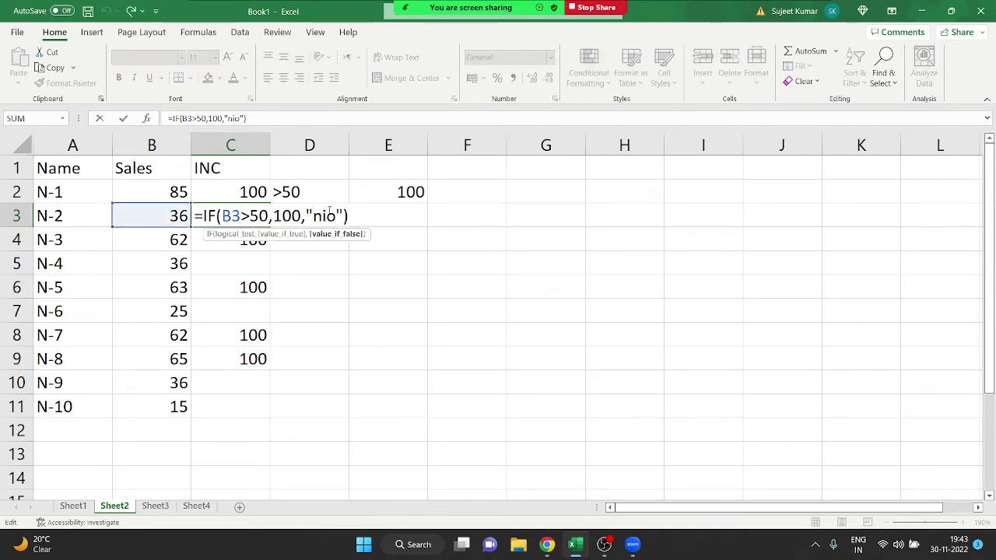
key("Delete")
key("Delete")
key("Delete")
key("Return")
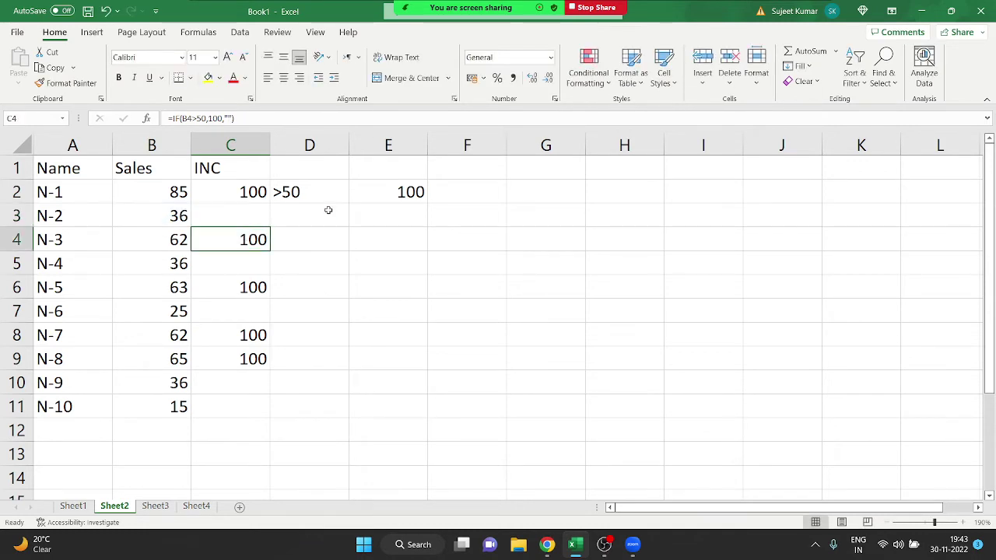
left_click(298, 210)
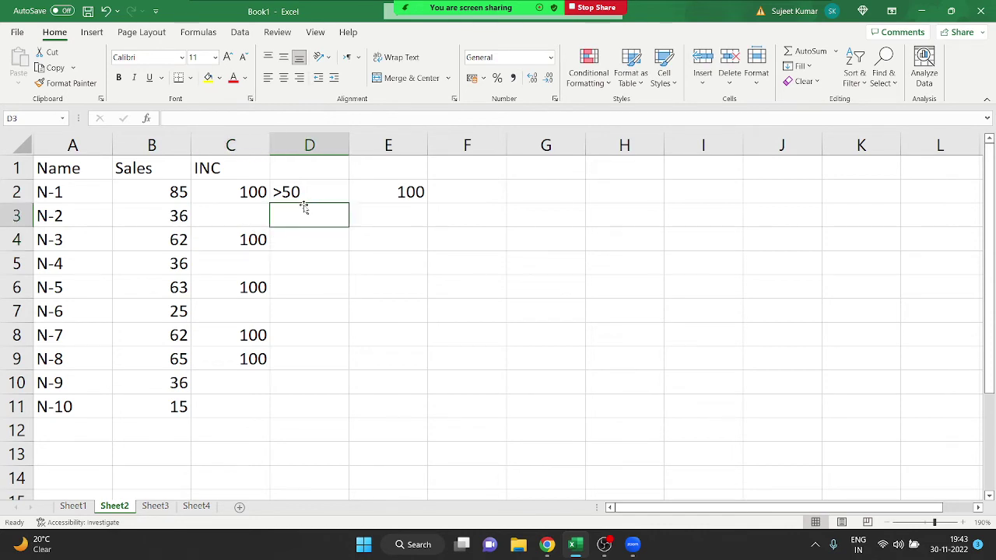
type("=len")
key("Tab")
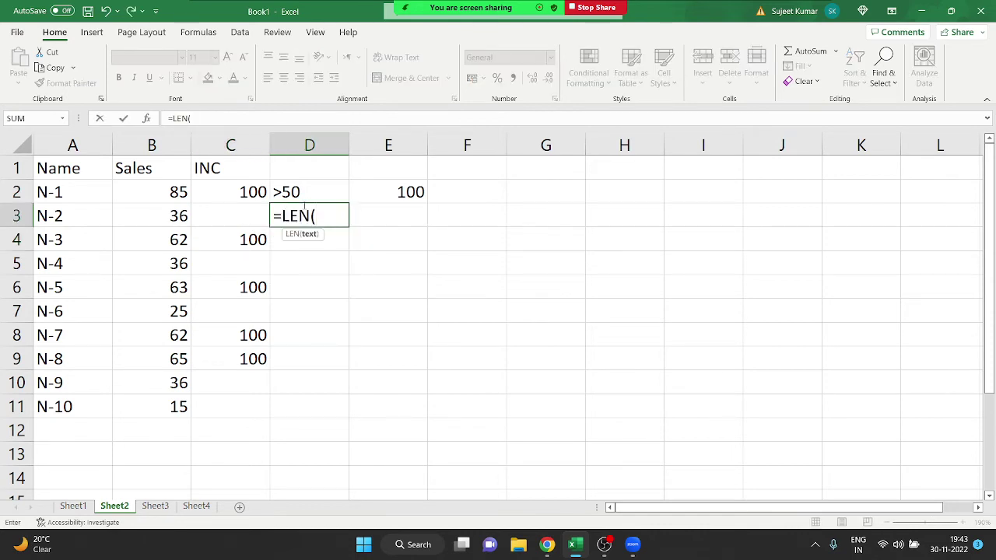
key("Left")
key("Return")
left_click(305, 207)
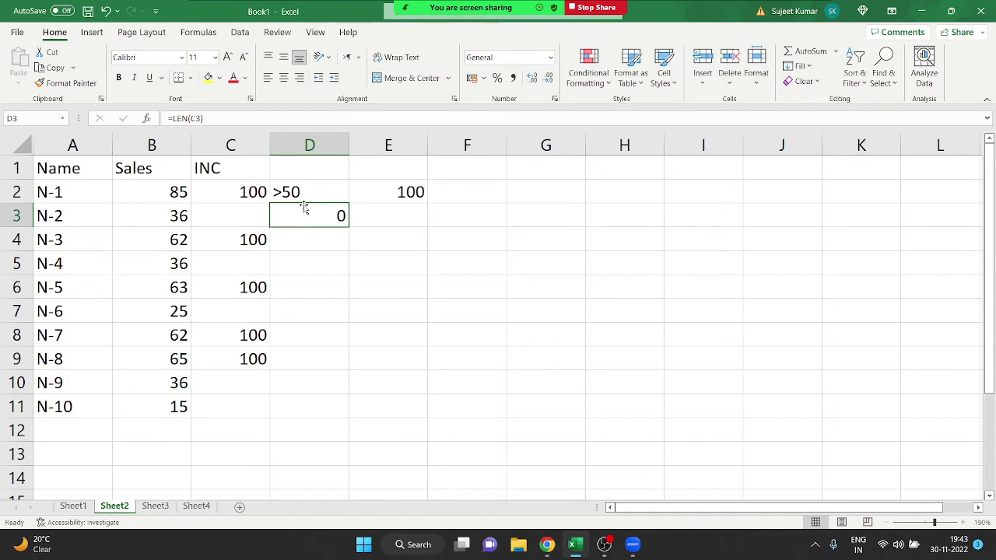
key("Delete")
key("Left")
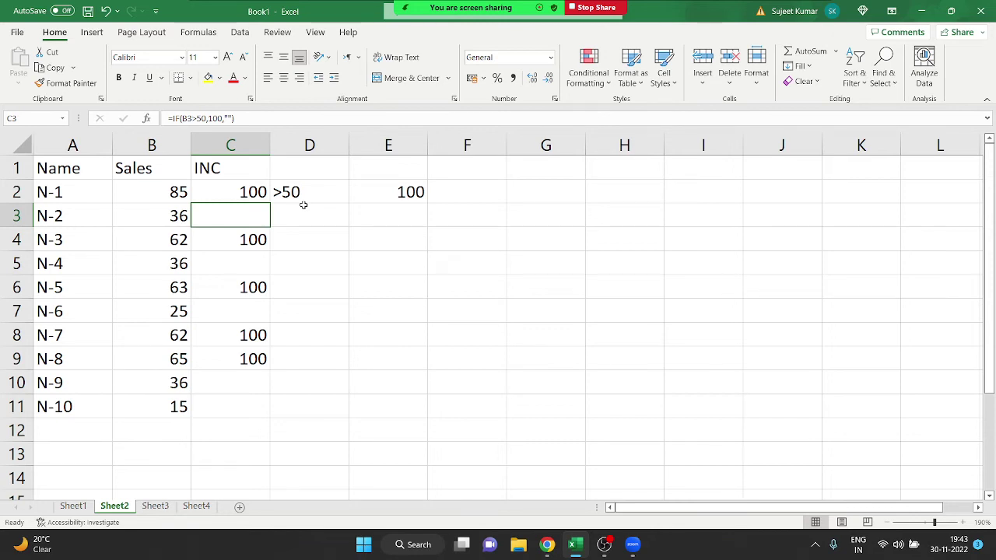
- Enter 500 in G3 and the text 'ram' in G4
left_click(520, 217)
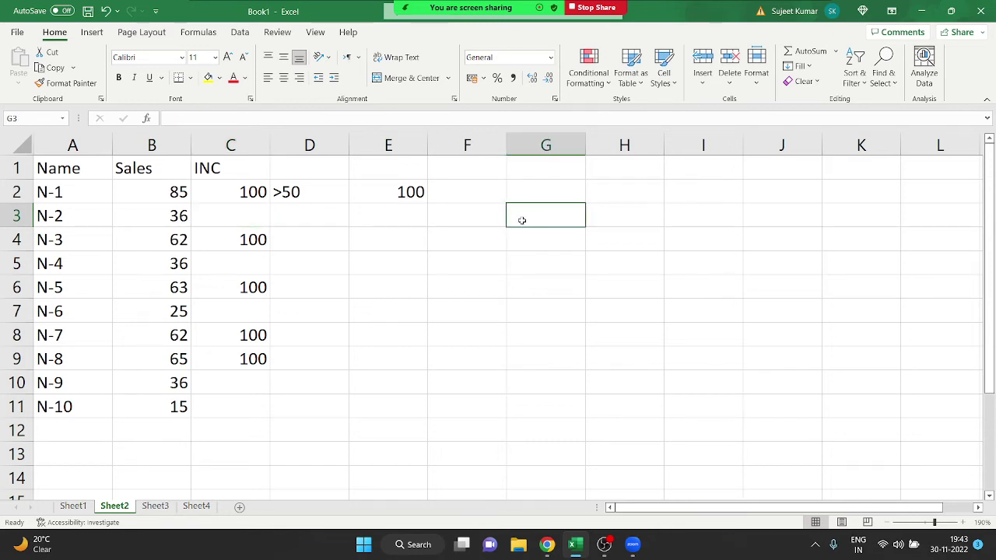
type("500")
key("Tab")
left_click(521, 221)
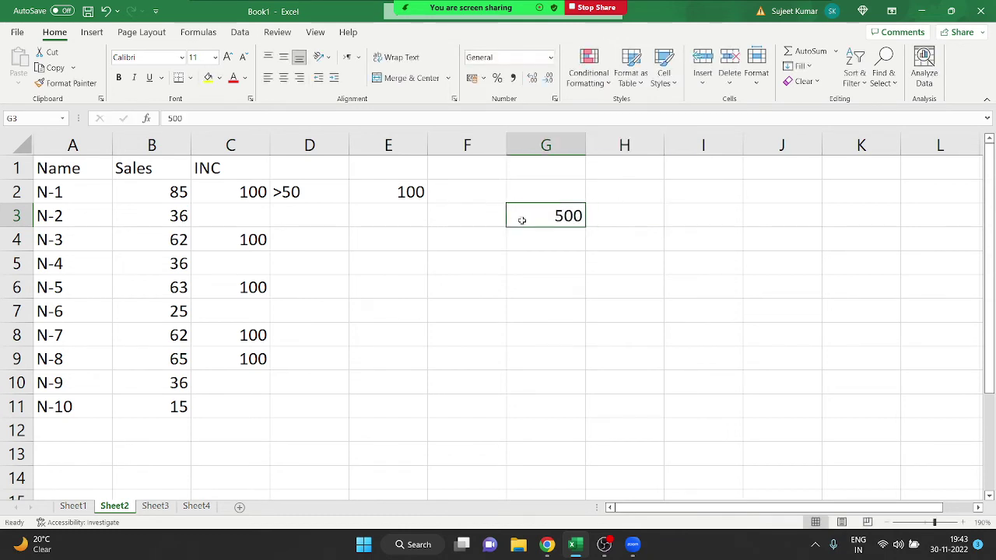
key("Return")
type("ra")
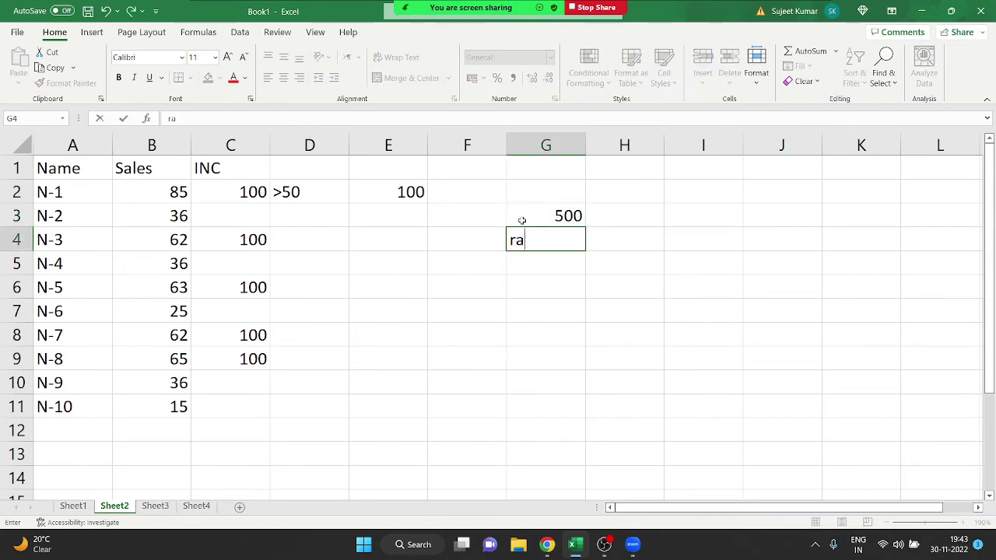
type("m")
key("Return")
- Enter =G3+20 in H3 (showing 520) and =G4+30 in H4 (showing #VALUE!)
key("Up")
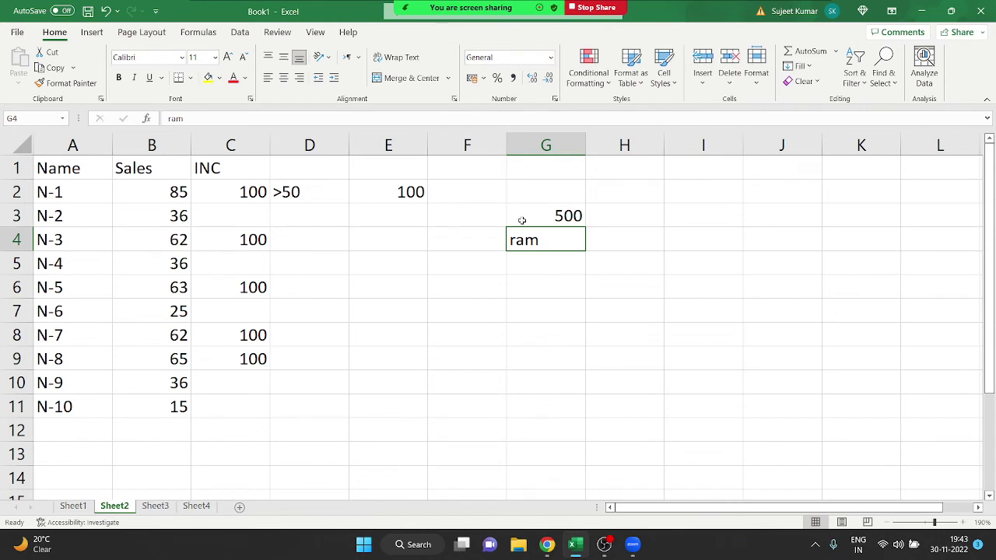
key("Up")
key("Right")
type("=")
left_click(522, 221)
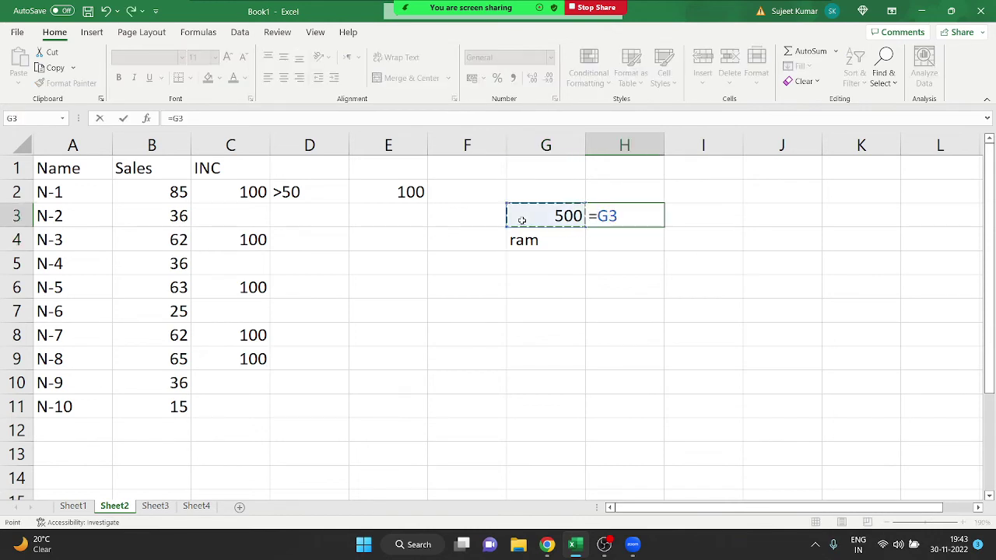
type("+20")
key("Return")
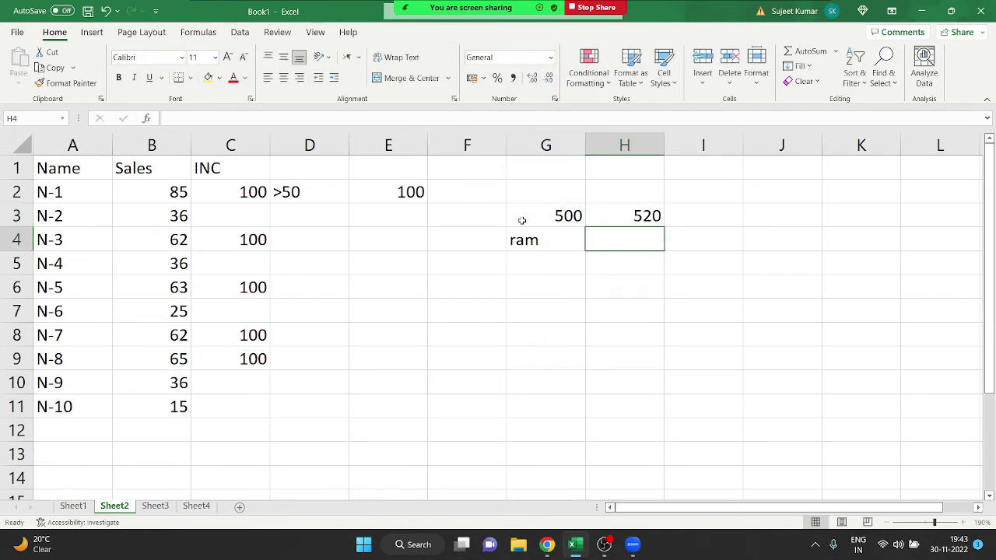
type("=")
key("Left")
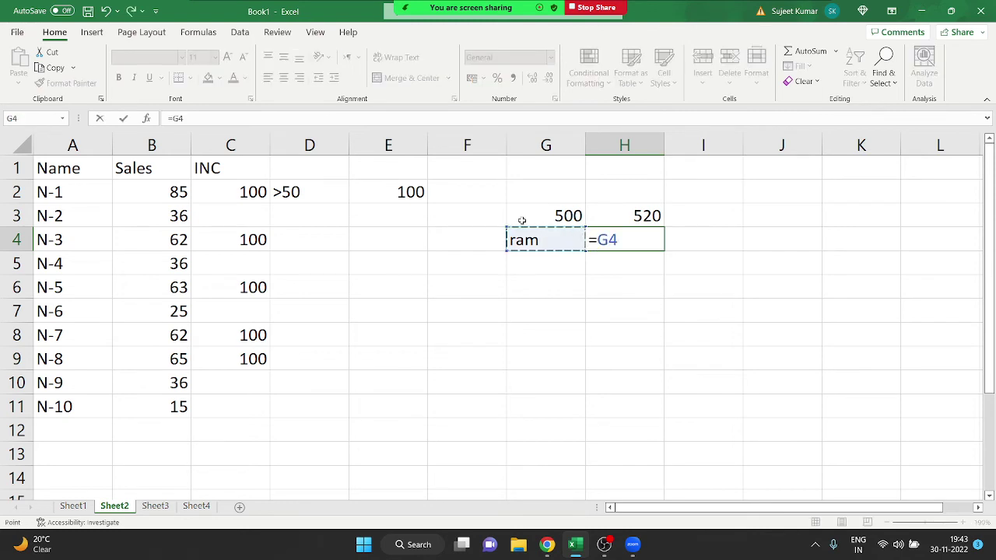
type("+30")
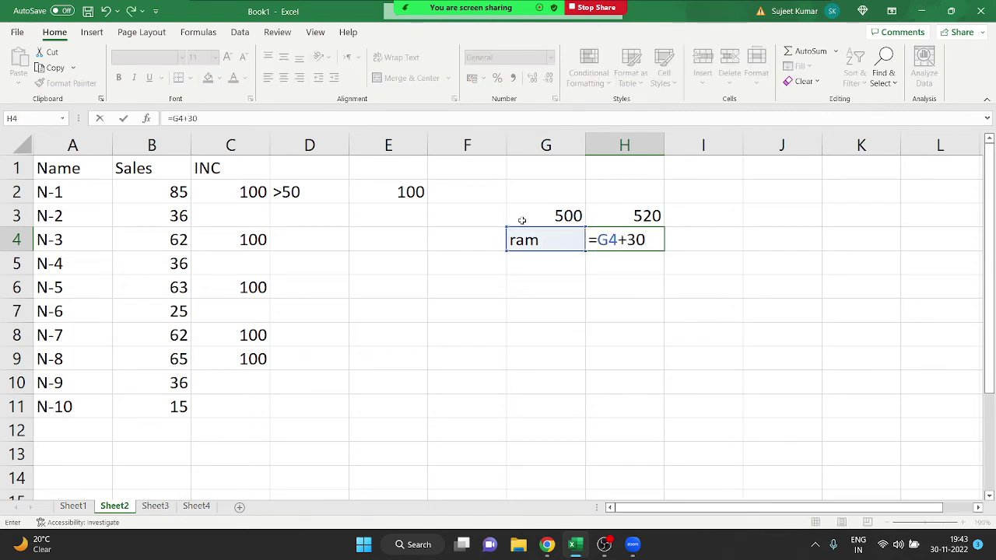
key("Return")
- Enter =C3+20 in D3, referencing the blank INC cell and producing #VALUE!
key("Up")
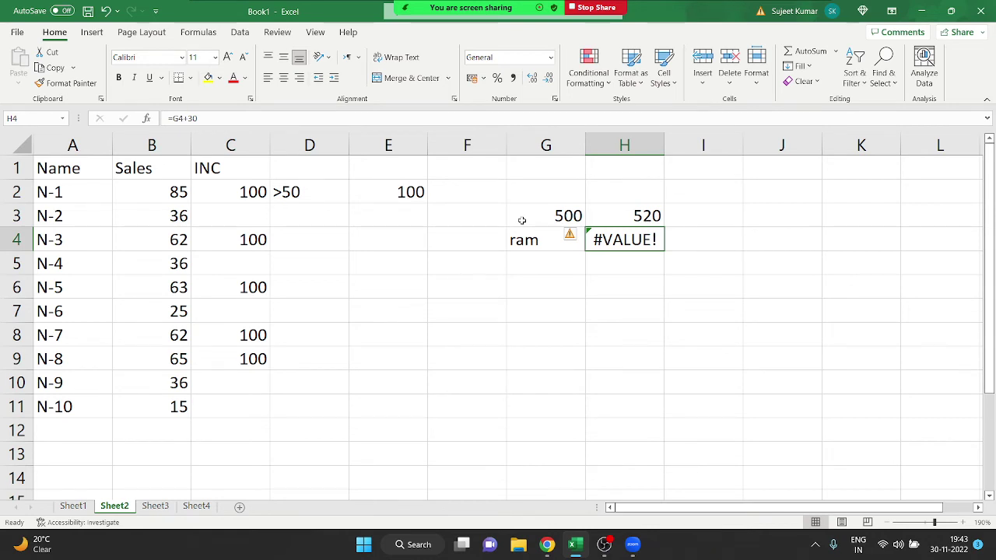
key("Left")
key("Left")
key("Left")
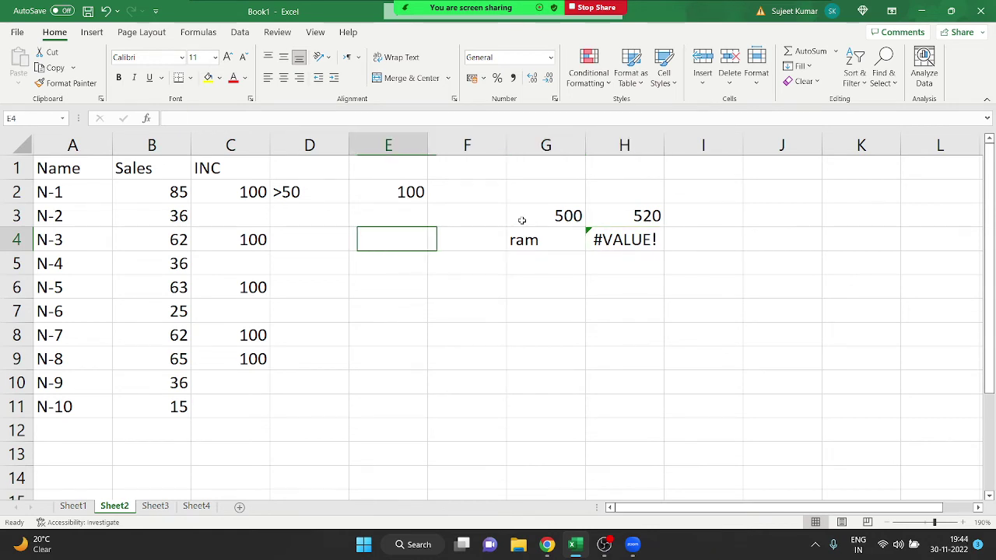
key("Right")
key("Right")
key("Right")
key("Left")
key("Left")
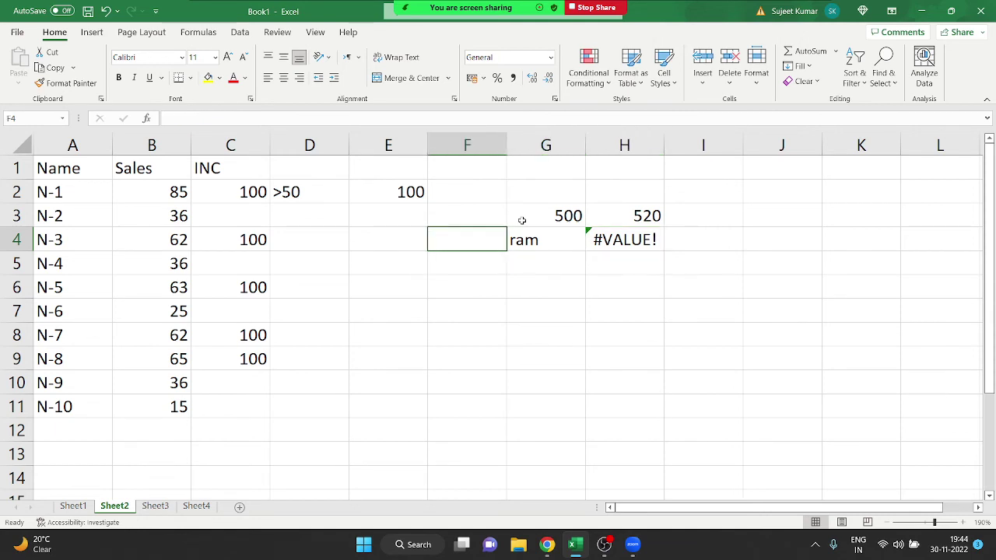
key("Left")
key("Left")
key("Left")
key("Up")
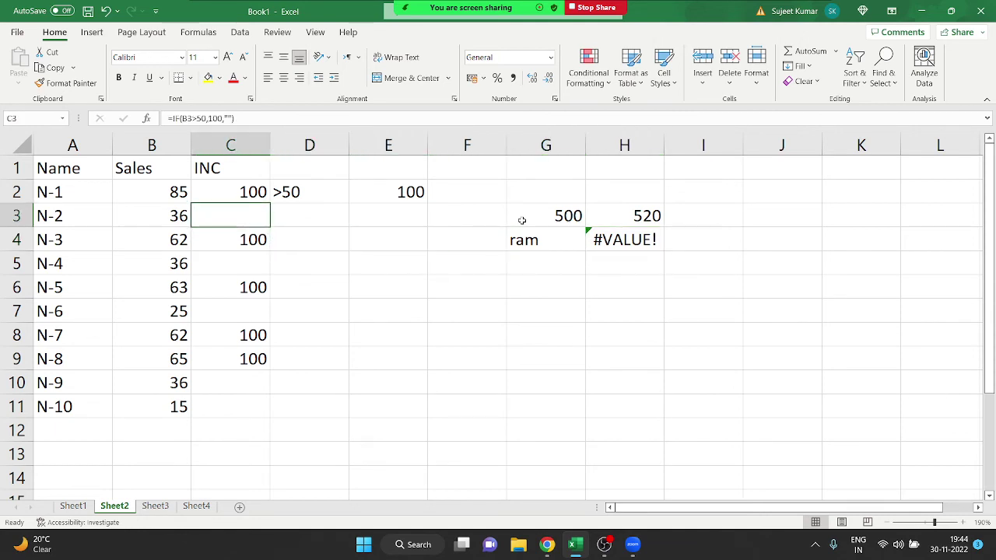
key("Right")
type("=")
key("Left")
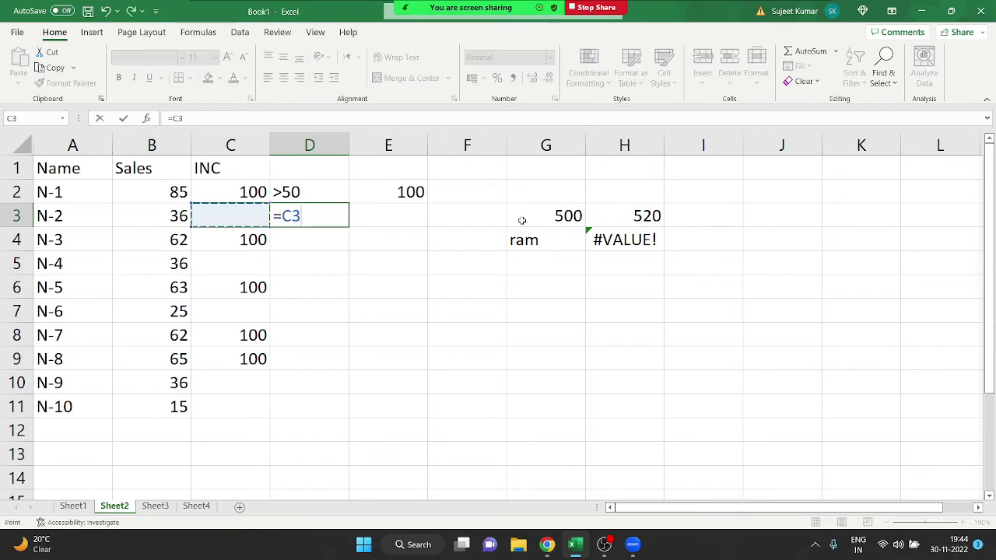
type("+20")
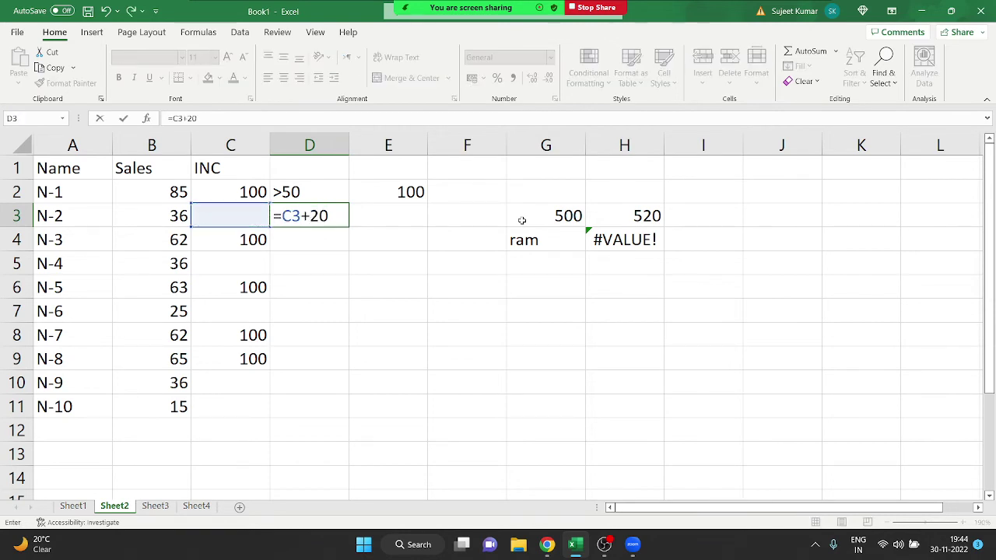
key("Return")
- Review the #VALUE! in D3, then return to the INC formula in C2
key("Up")
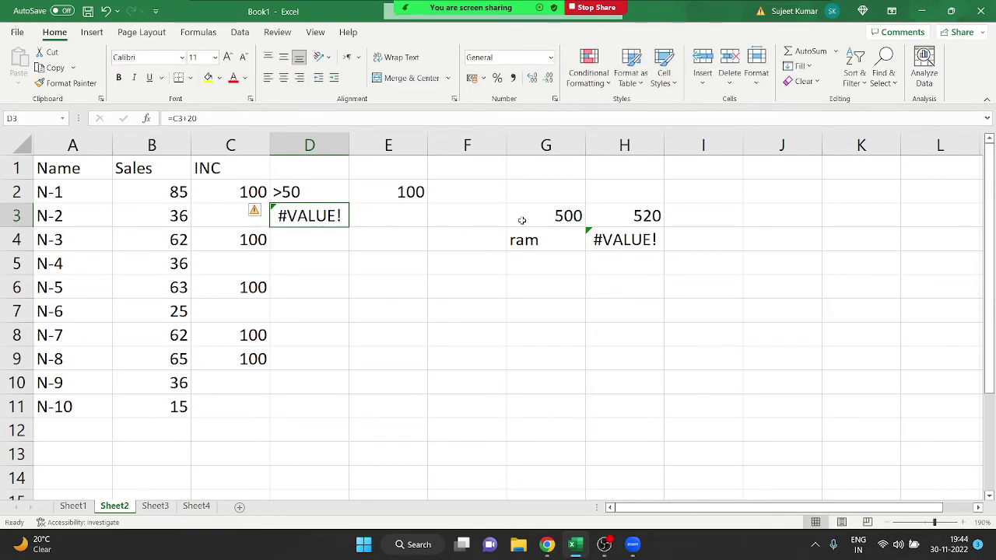
key("Left")
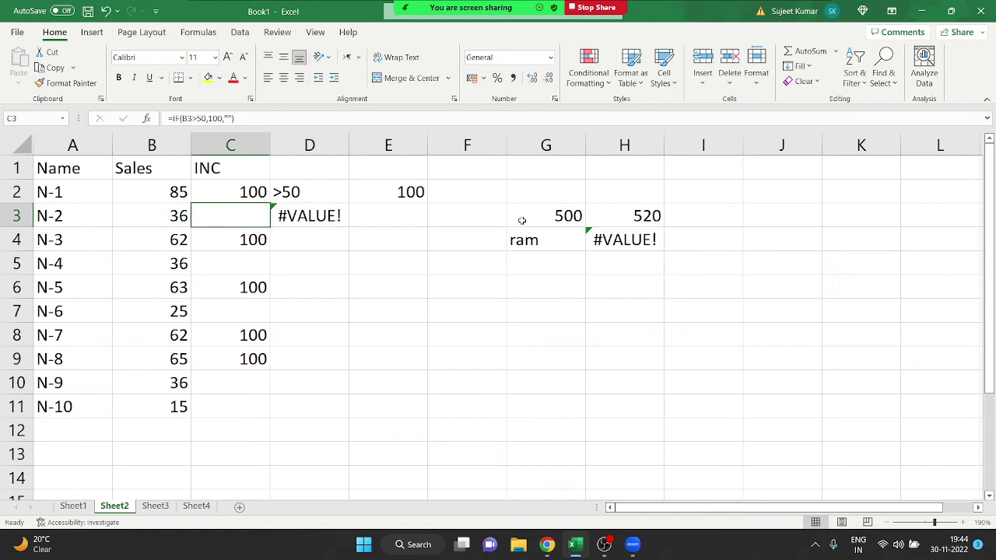
key("Left")
key("Up")
key("Right")
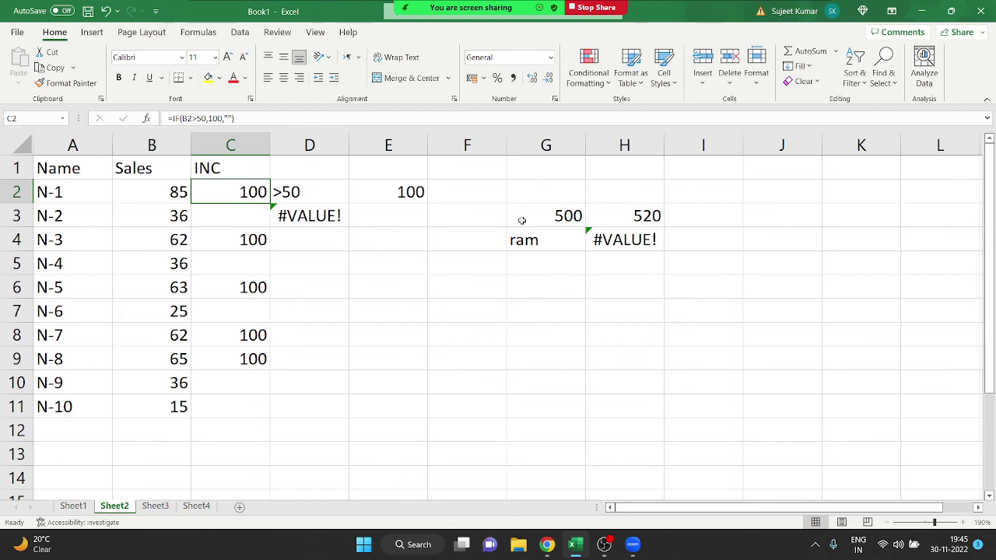
key("Left")
key("ctrl+shift+Down")
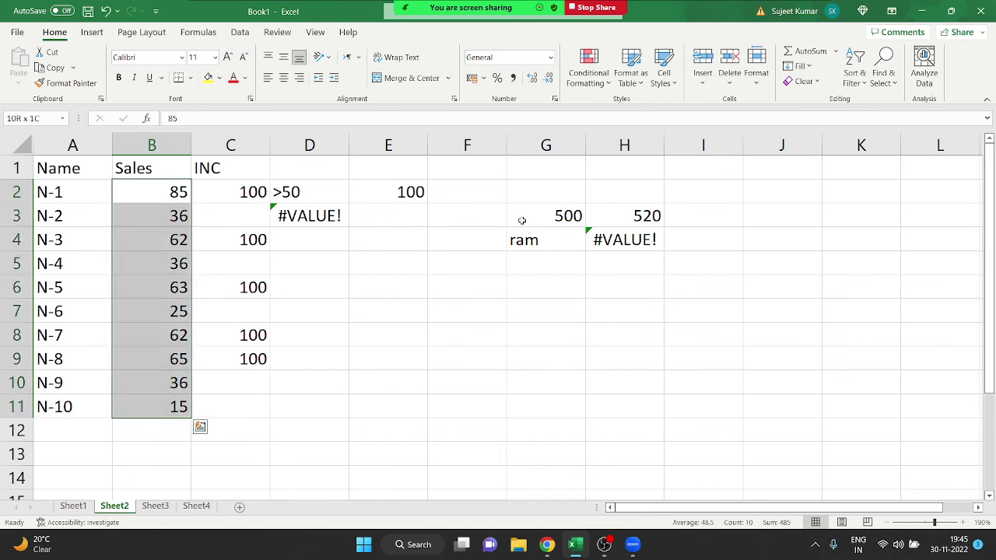
key("Right")
key("Down")
key("Down")
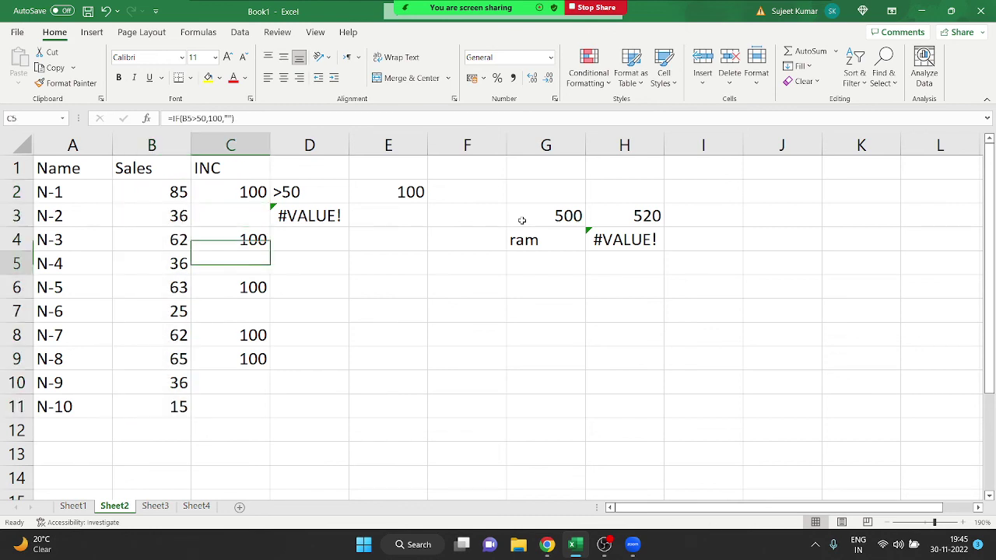
key("Down")
key("Down")
key("Down")
key("Down")
key("Down")
key("Down")
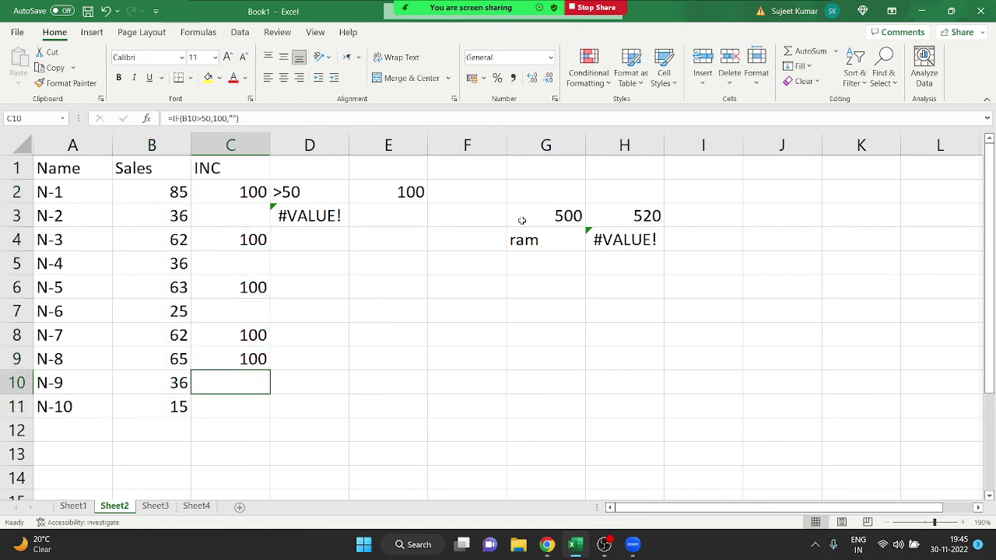
key("Down")
key("Left")
key("ctrl+Up")
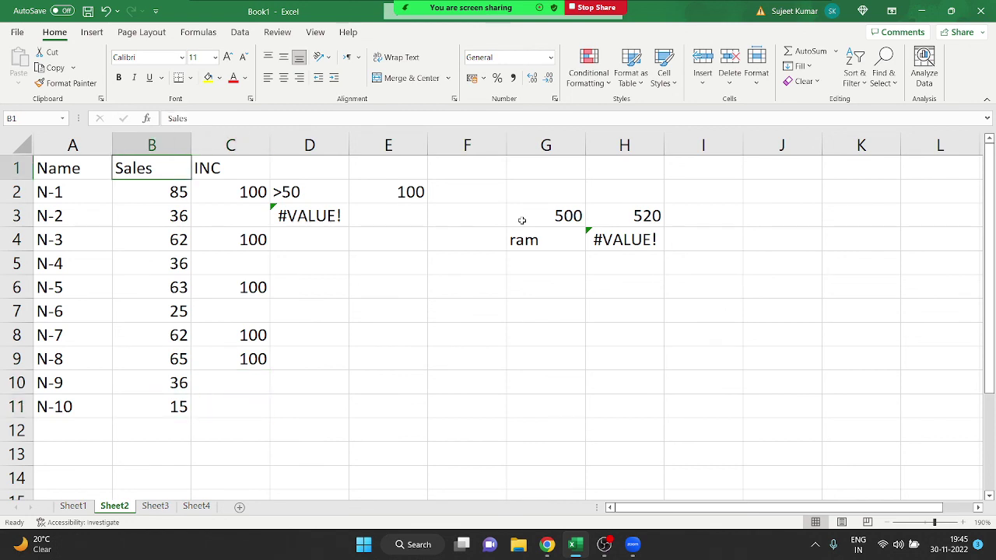
key("Right")
key("Down")
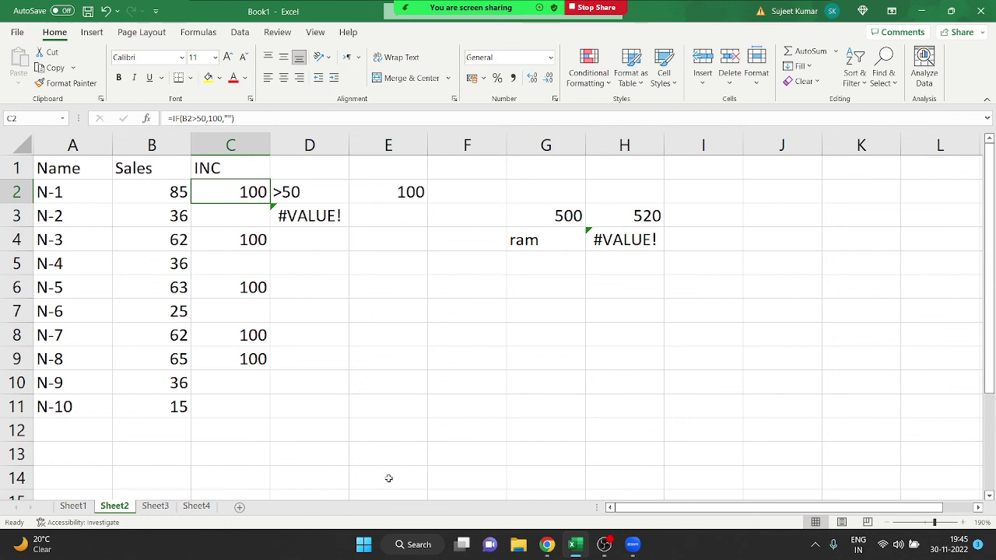
- Switch to Sheet3 and inspect the running-count formulas in C3 and C2
left_click(146, 508)
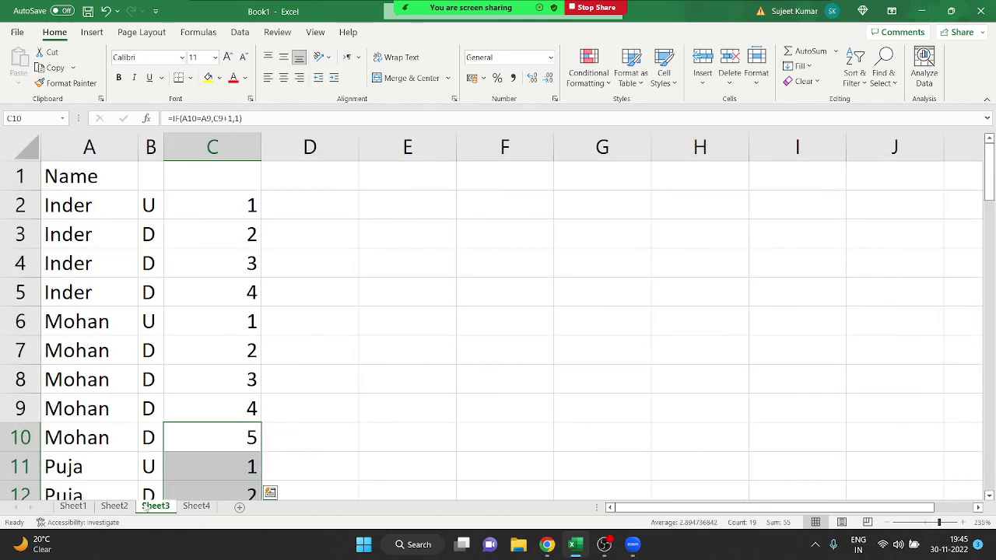
left_click(189, 240)
left_click(214, 166)
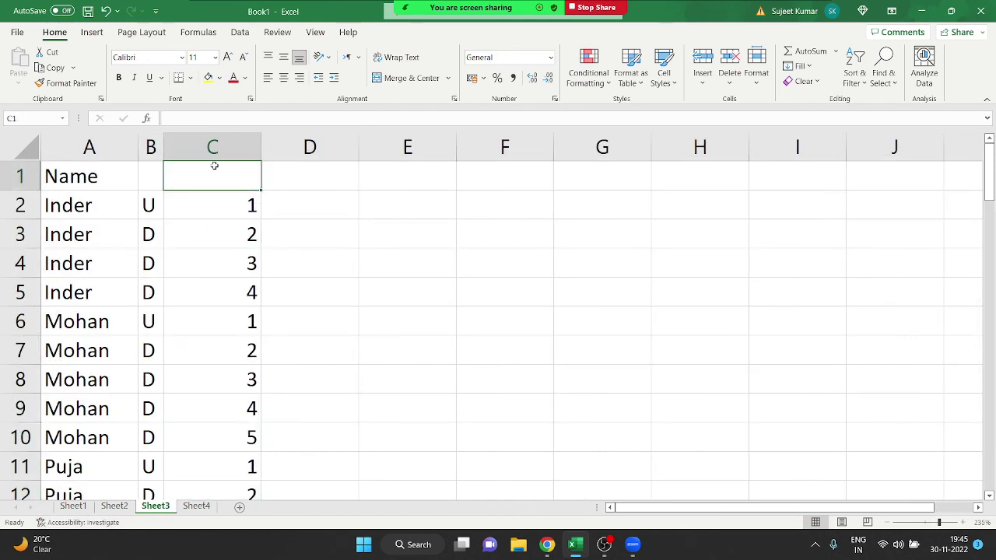
left_click(210, 208)
- Review the arguments of =IF(A2=A1,C1+1,1) in C2 and fill it down the name list
double_click(211, 211)
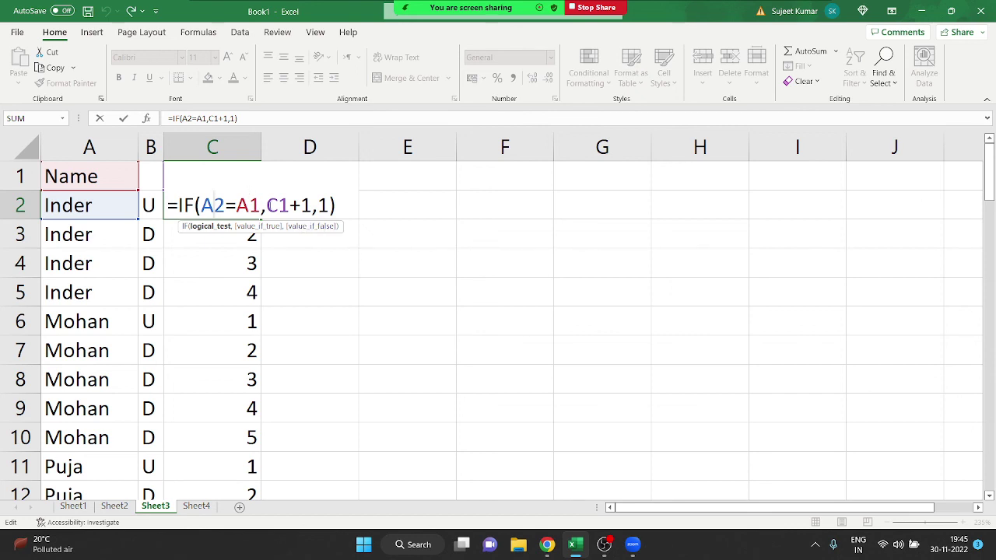
left_click_drag(267, 204, 312, 205)
left_click(320, 204)
double_click(322, 203)
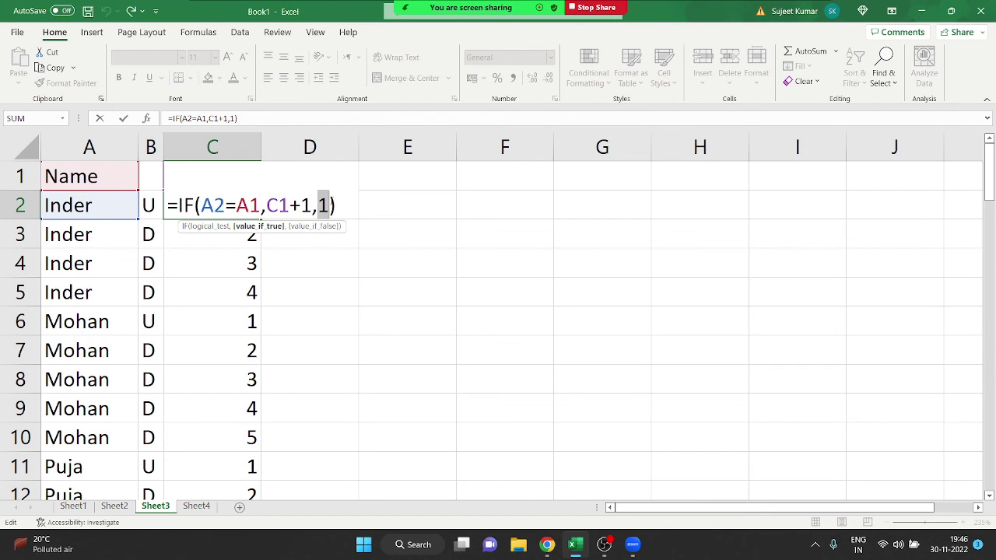
key("Return")
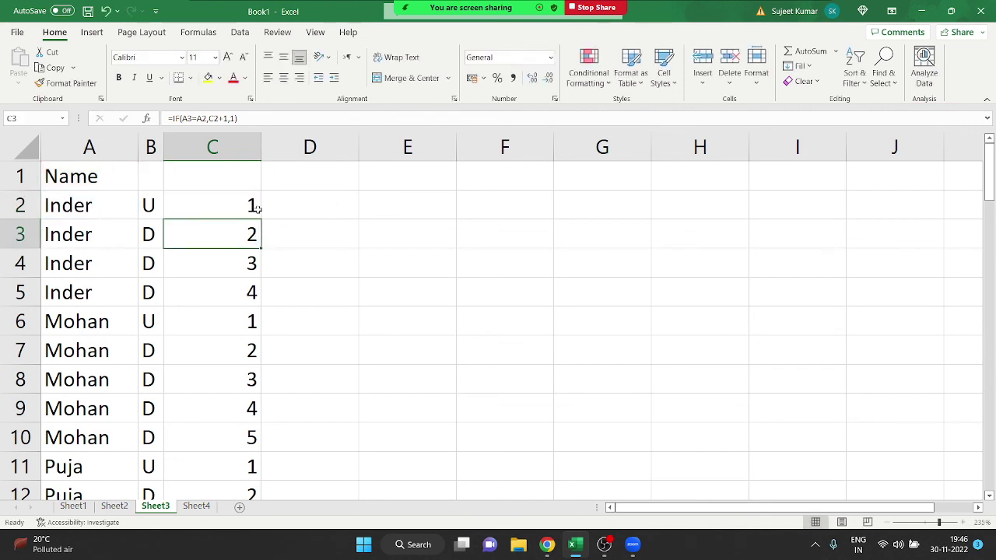
left_click(206, 205)
double_click(262, 219)
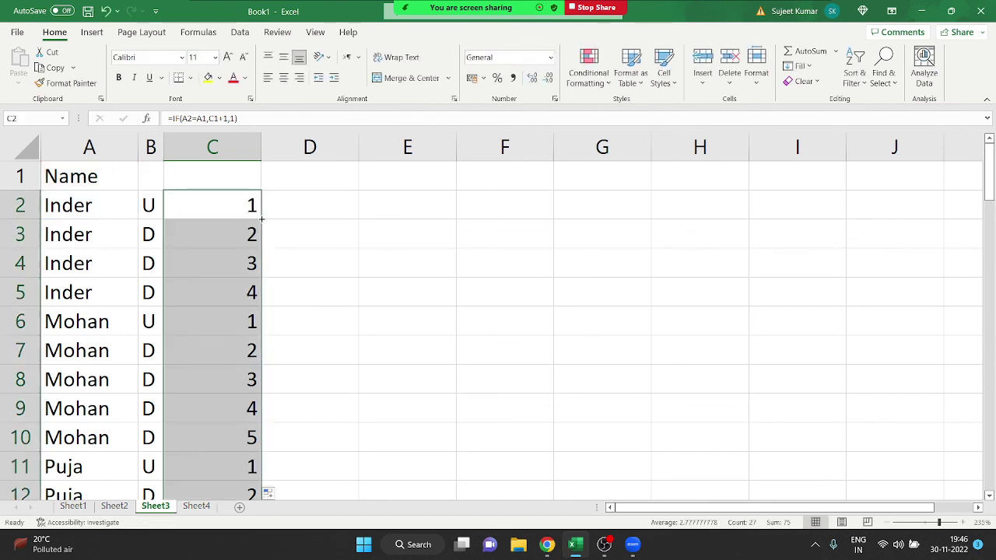